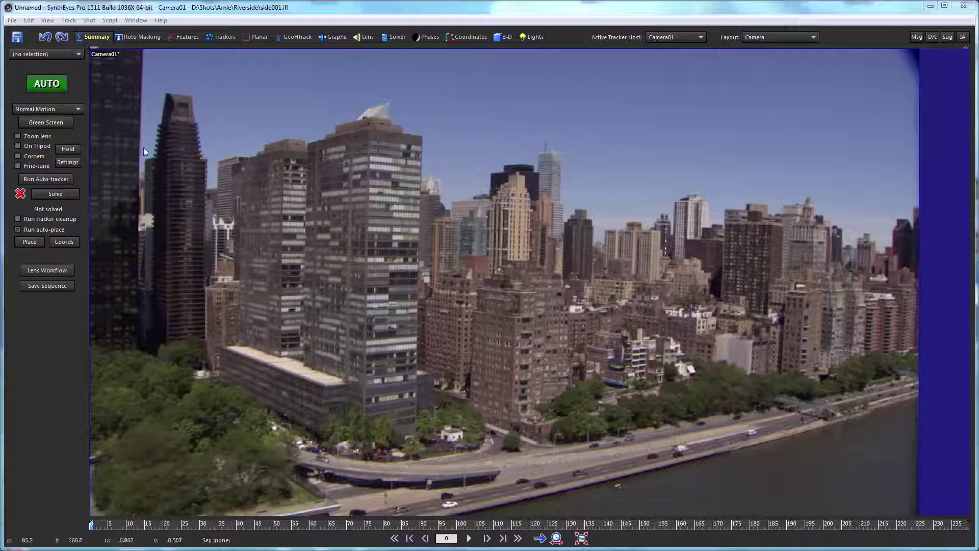
- Auto-track the shot, scrub through it, and delete the unwanted trackers on the moving traffic along the riverside highway
click(46, 179)
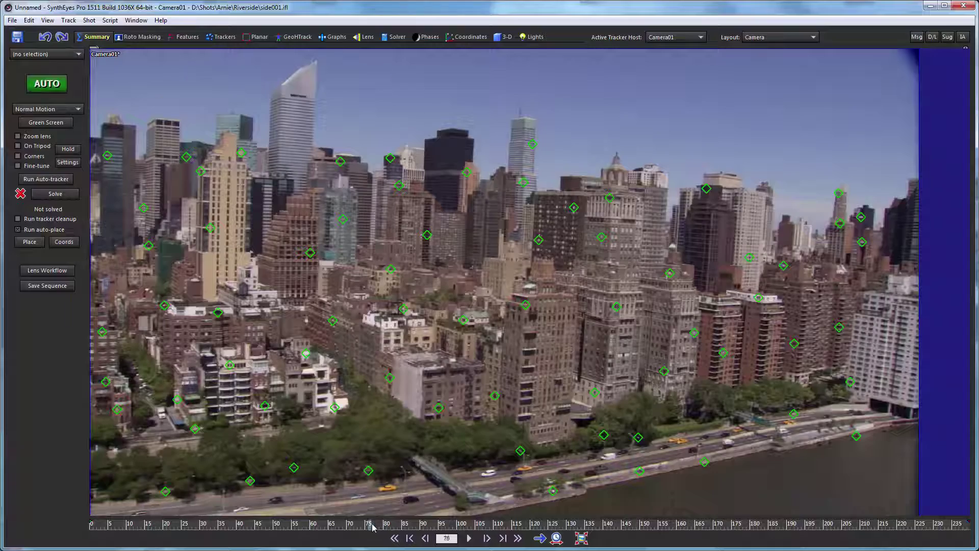
drag(377, 519, 330, 521)
drag(446, 471, 370, 487)
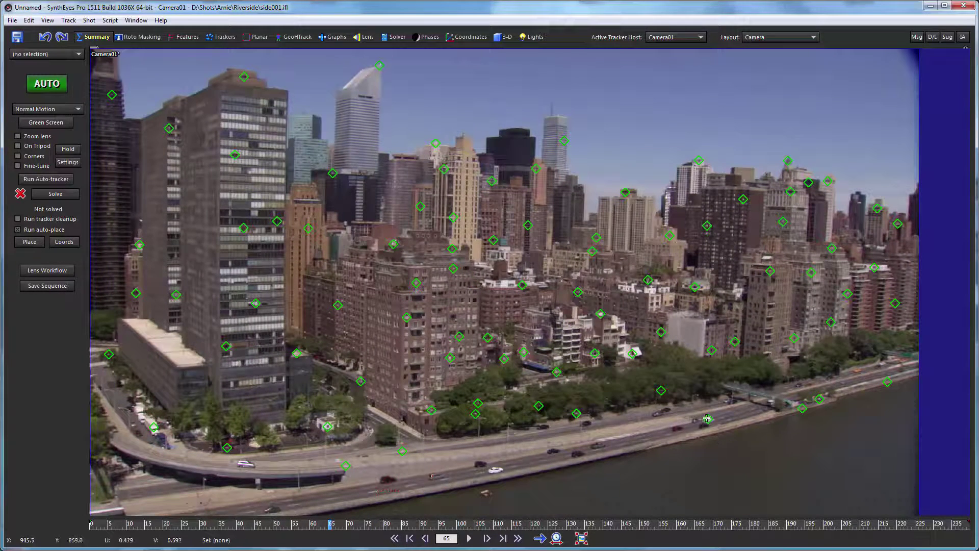
key(Delete)
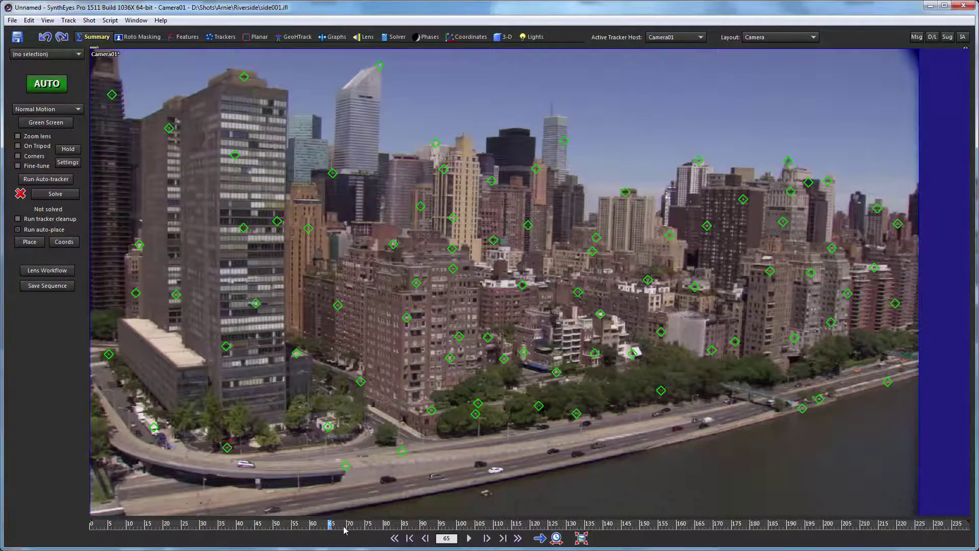
drag(343, 525, 147, 504)
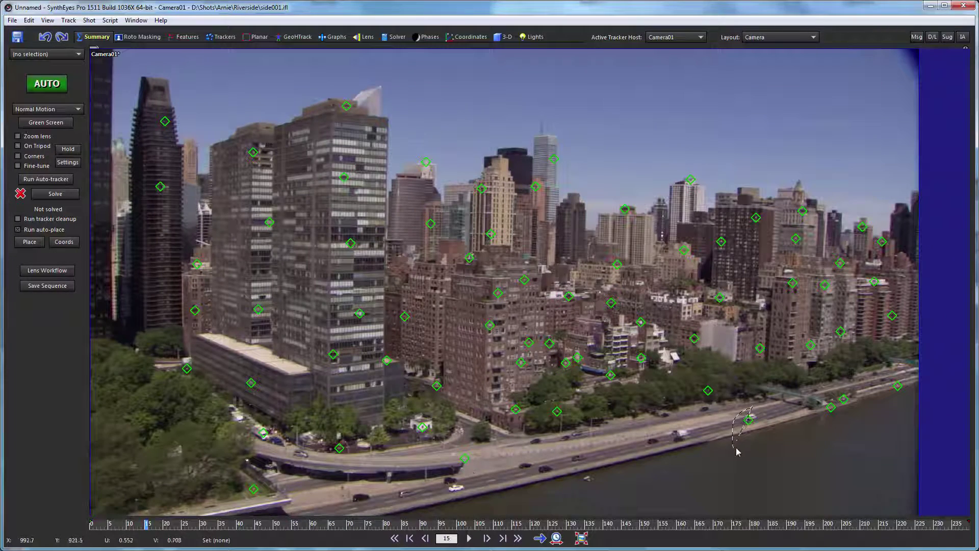
drag(146, 525, 91, 525)
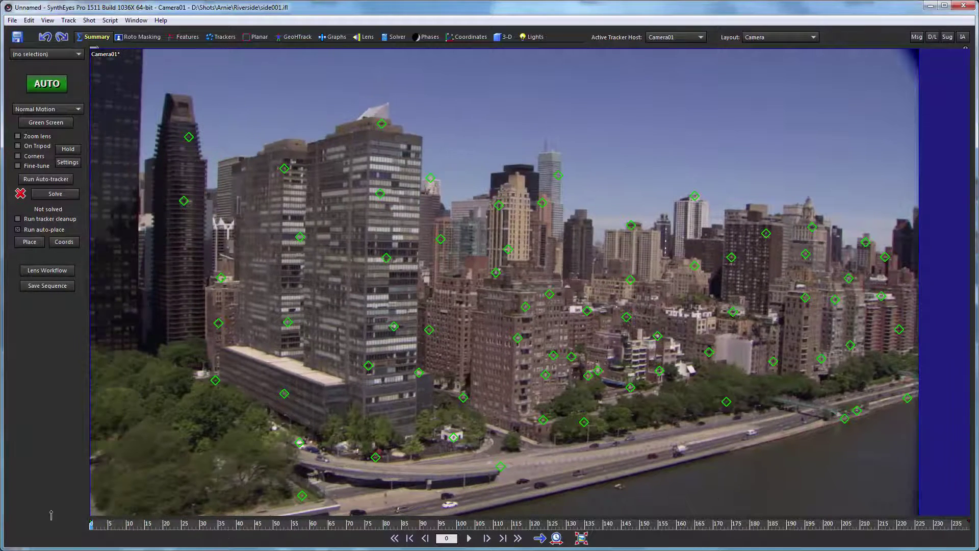
- Solve the camera in Automatic mode and scrub the shot to check the solved points
click(396, 36)
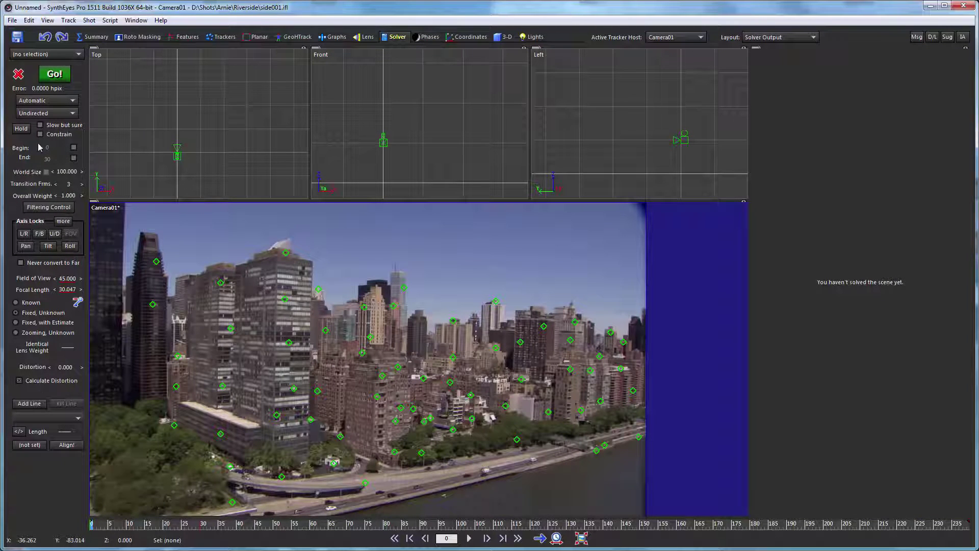
click(59, 77)
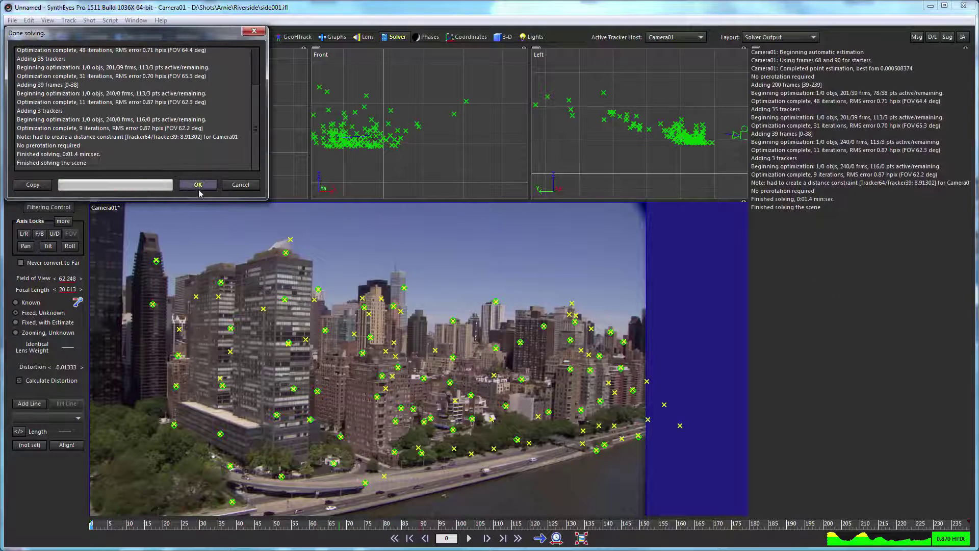
click(199, 188)
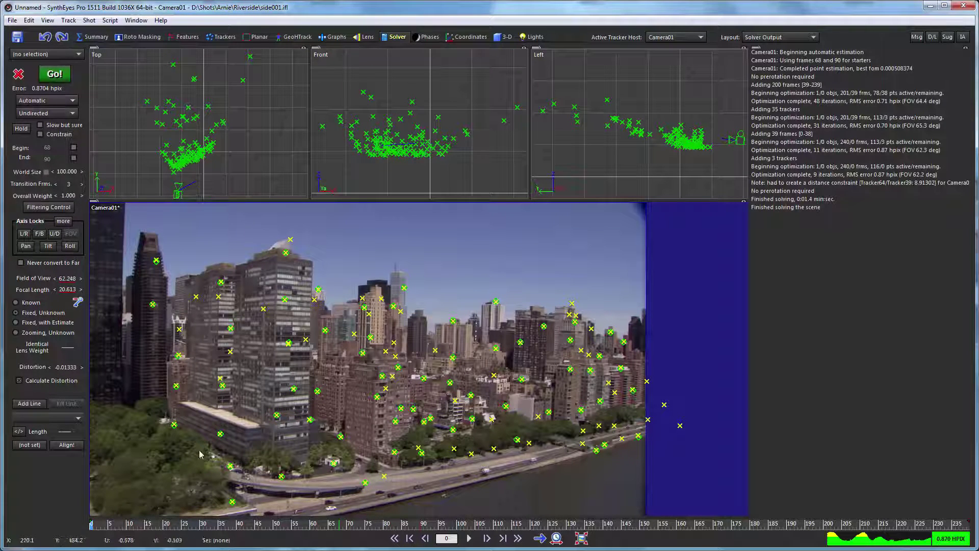
drag(179, 525, 108, 522)
mouse_move(319, 524)
mouse_down()
mouse_move(393, 523)
mouse_move(312, 523)
mouse_up()
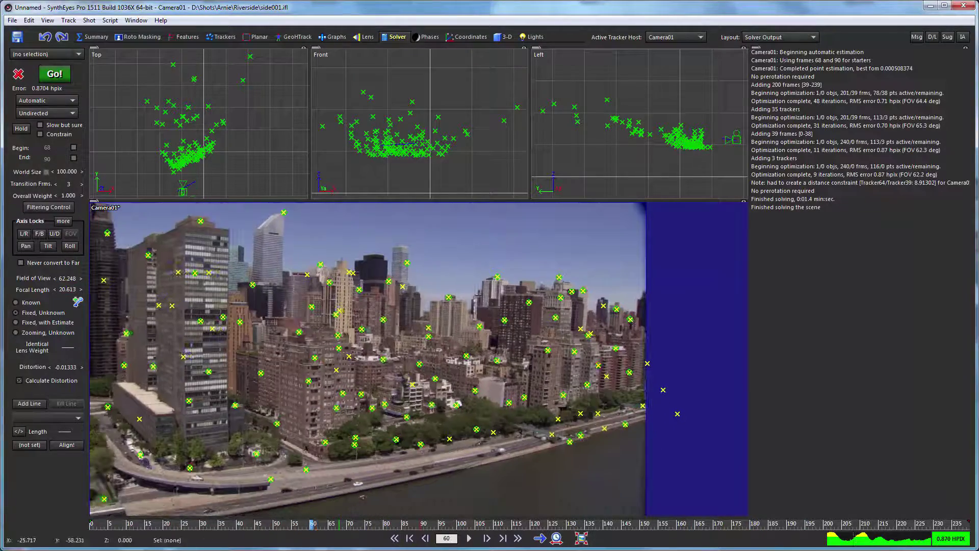
- Use Clean Up Trackers to select the high-error trackers, inspect them across the shot, and delete them
click(68, 19)
click(80, 45)
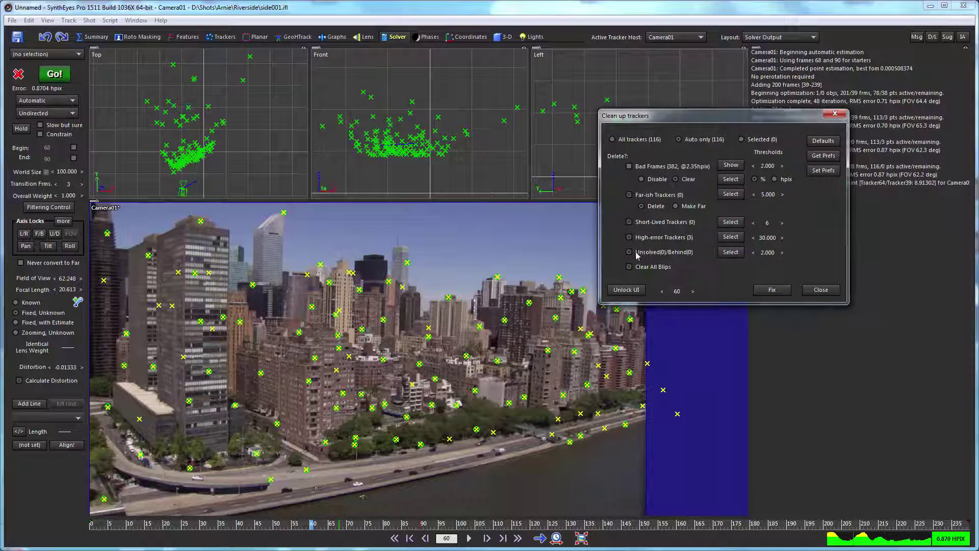
click(731, 238)
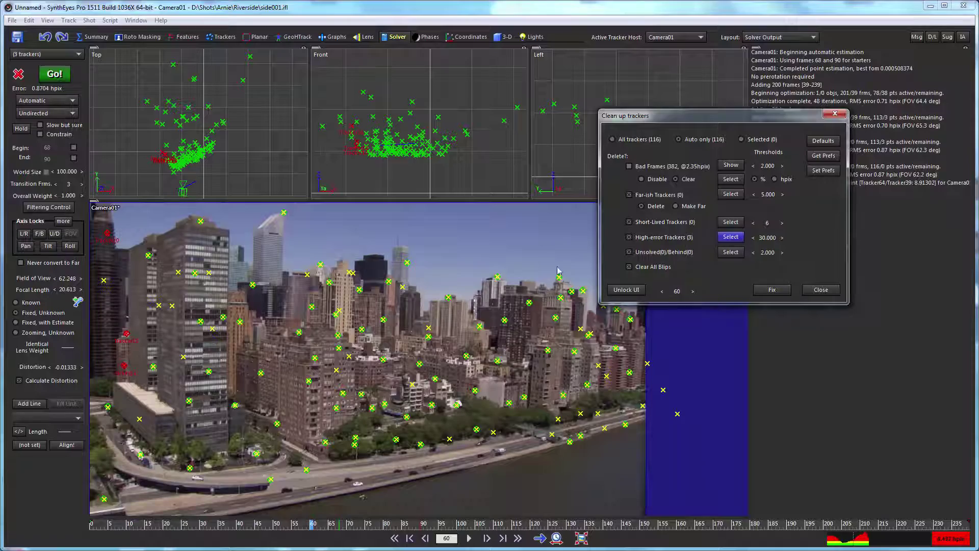
drag(670, 294, 463, 234)
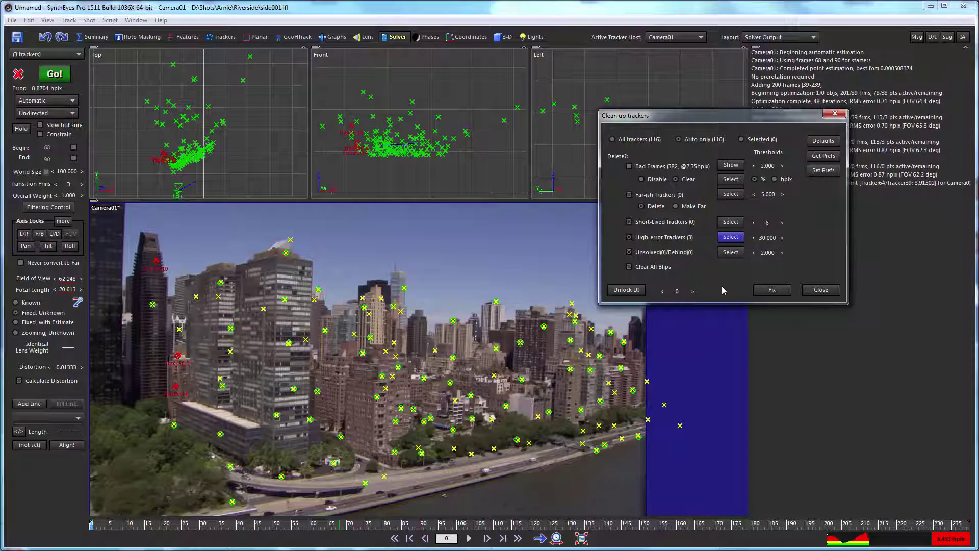
click(766, 291)
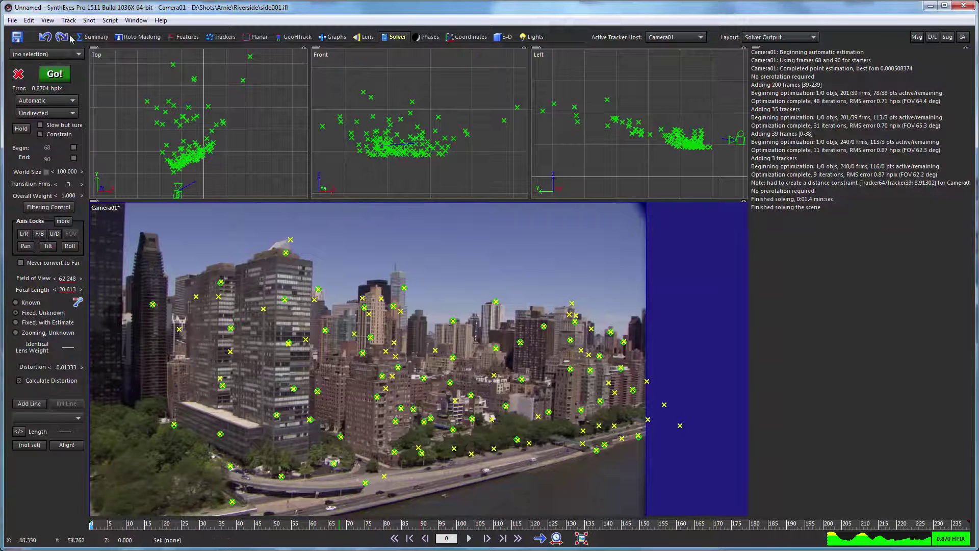
- Solve the camera again with the cleaned trackers, check the shot, and return to frame 0
click(55, 74)
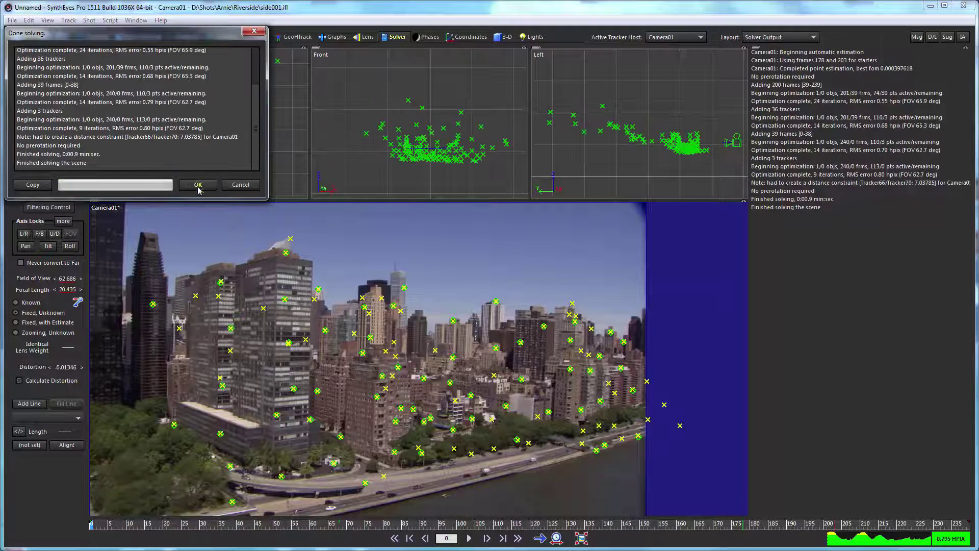
click(196, 186)
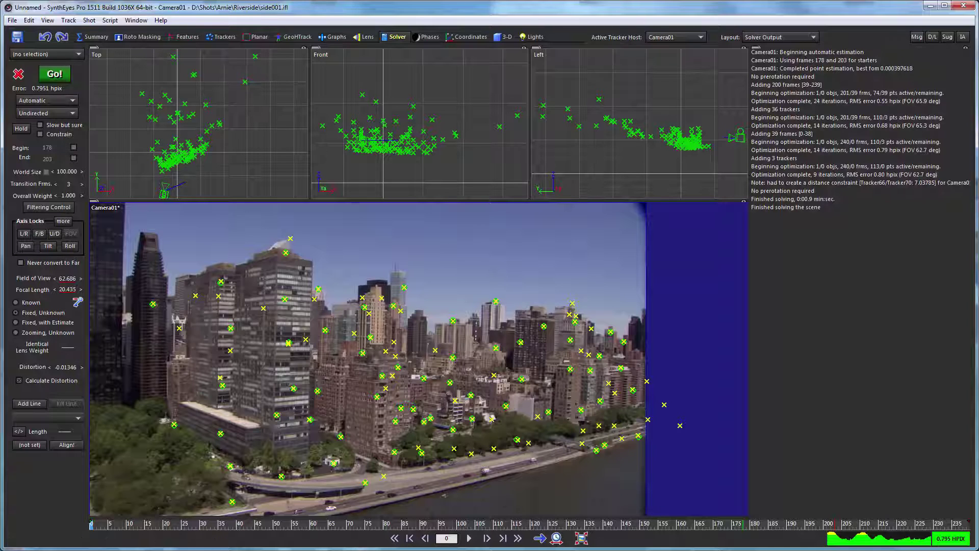
click(318, 527)
mouse_move(318, 527)
mouse_down()
mouse_move(111, 527)
mouse_move(887, 527)
mouse_move(290, 527)
mouse_move(362, 527)
mouse_up()
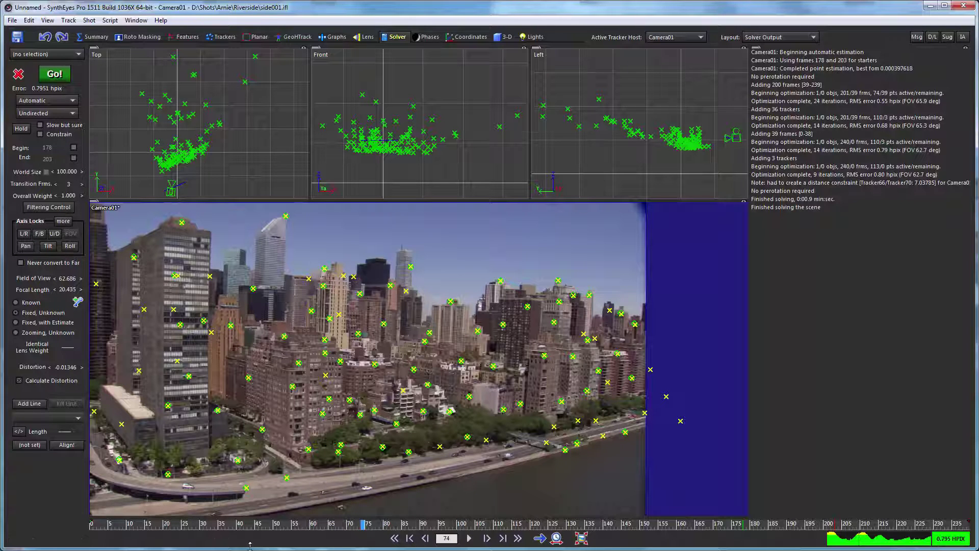
drag(226, 525, 83, 525)
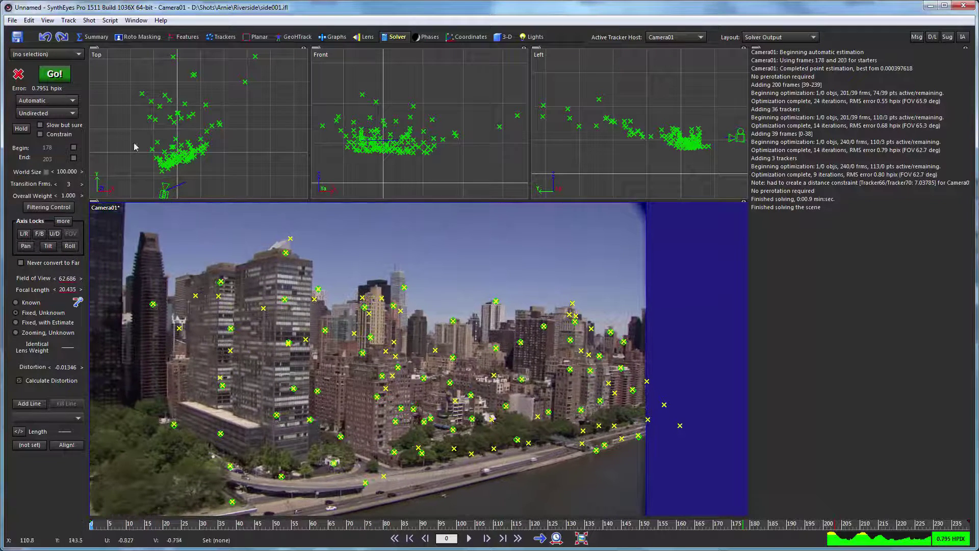
- Run the Lens Workflow with a margin of 4 to undistort the footage, and check the result to frame 130
click(94, 37)
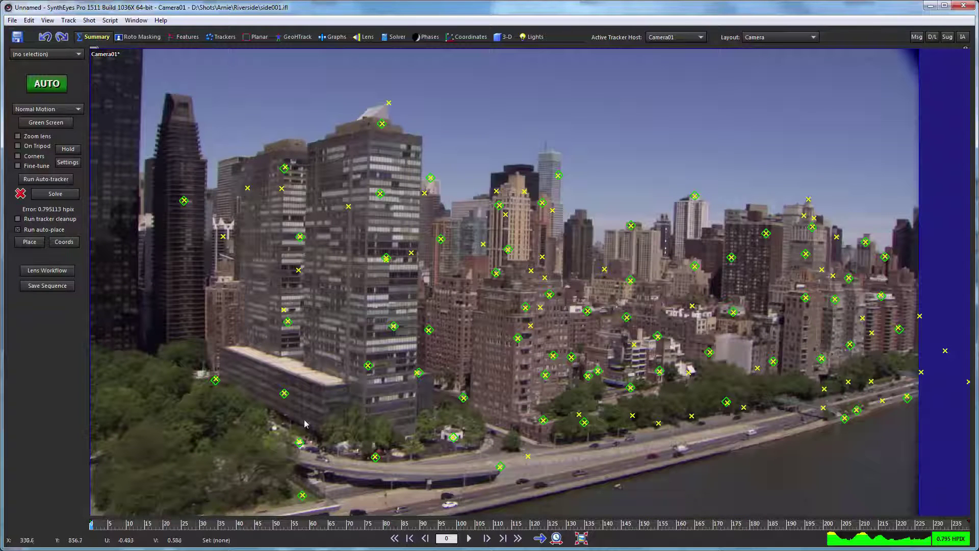
click(45, 271)
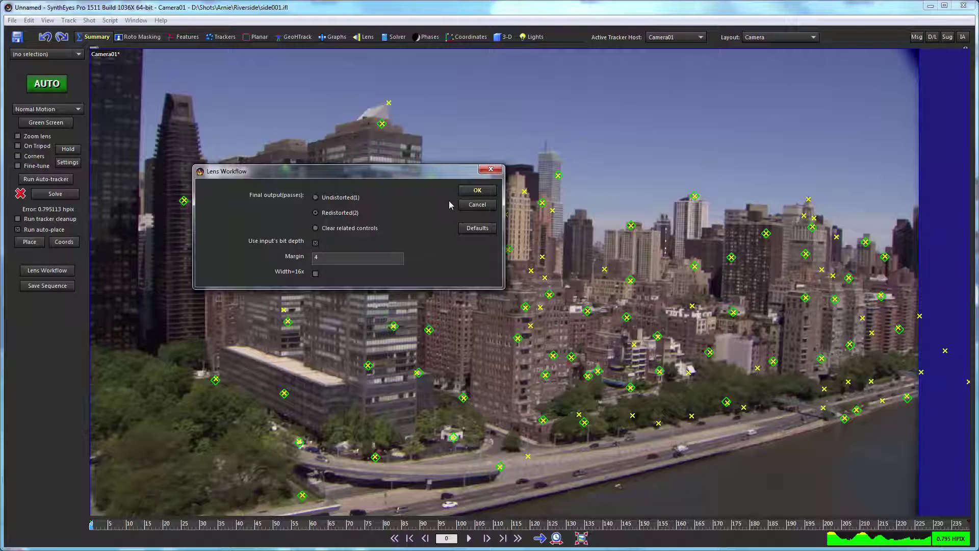
click(464, 191)
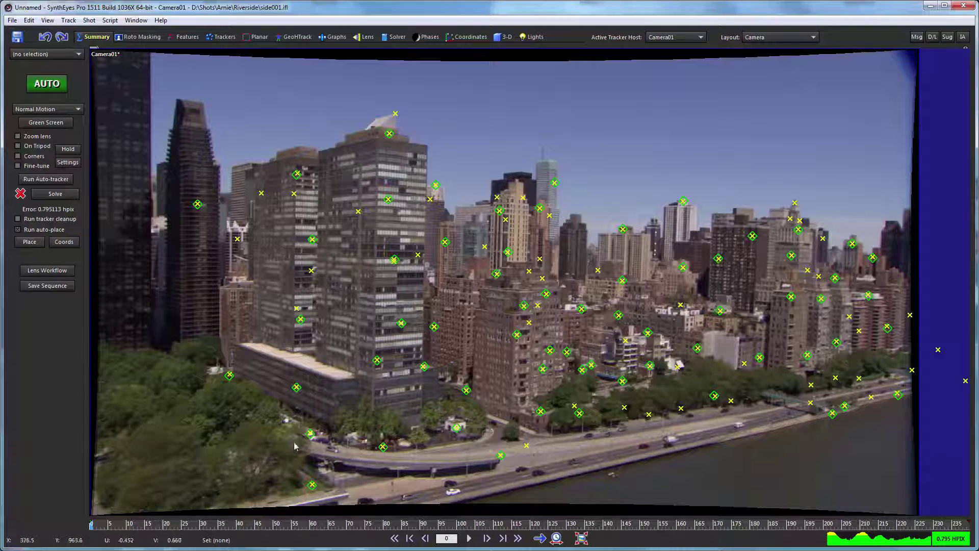
drag(154, 527, 570, 528)
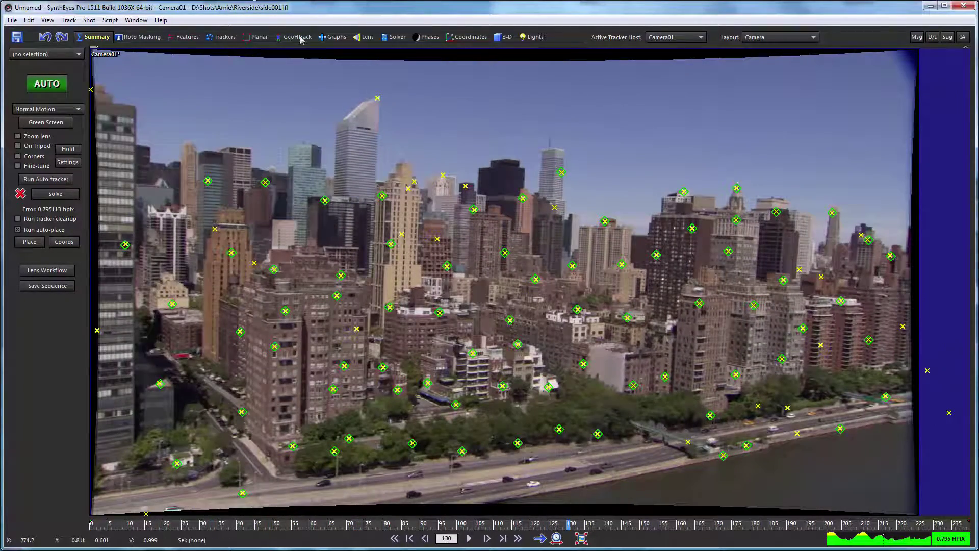
- Switch to planar tracking, return to frame 0, and save the solved FOV as the known seed
click(258, 38)
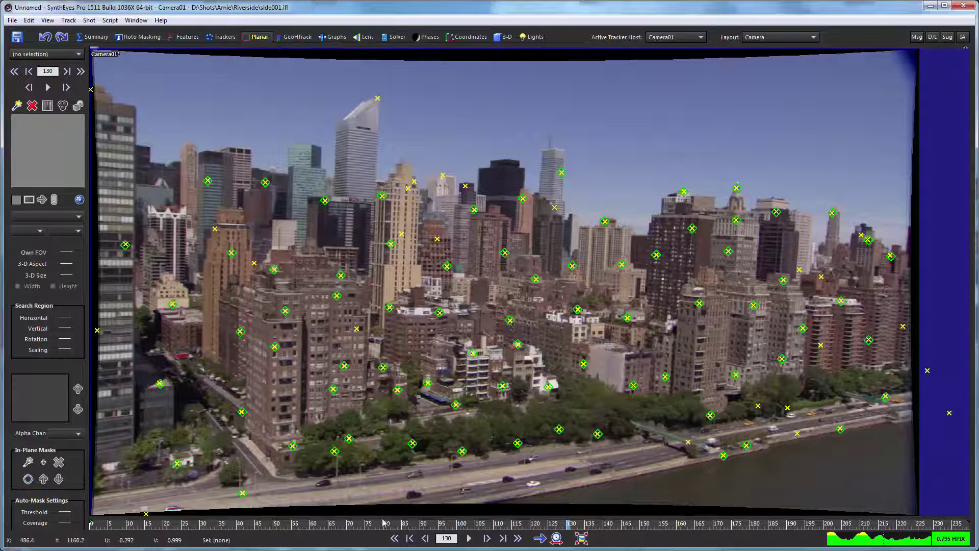
mouse_move(384, 522)
mouse_down()
mouse_move(165, 524)
mouse_move(3, 508)
mouse_up()
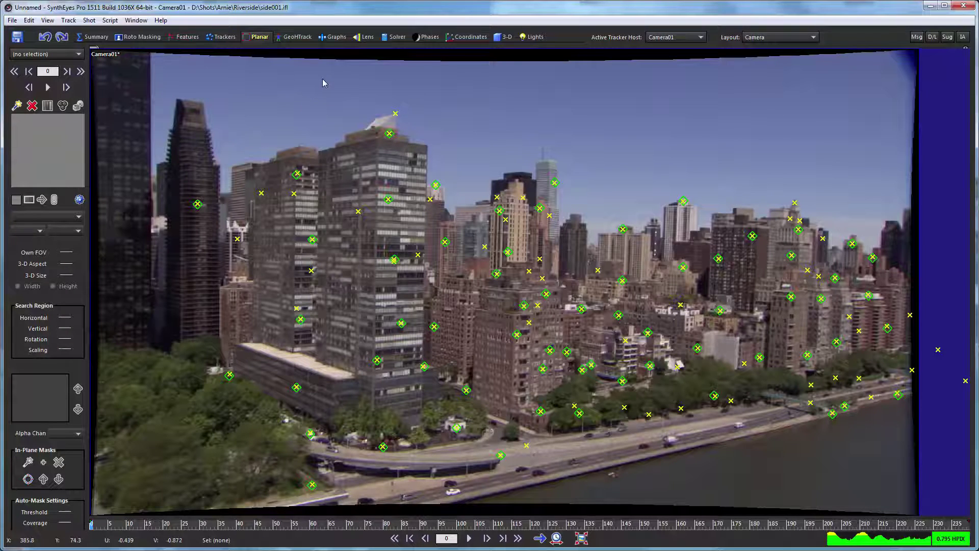
click(110, 21)
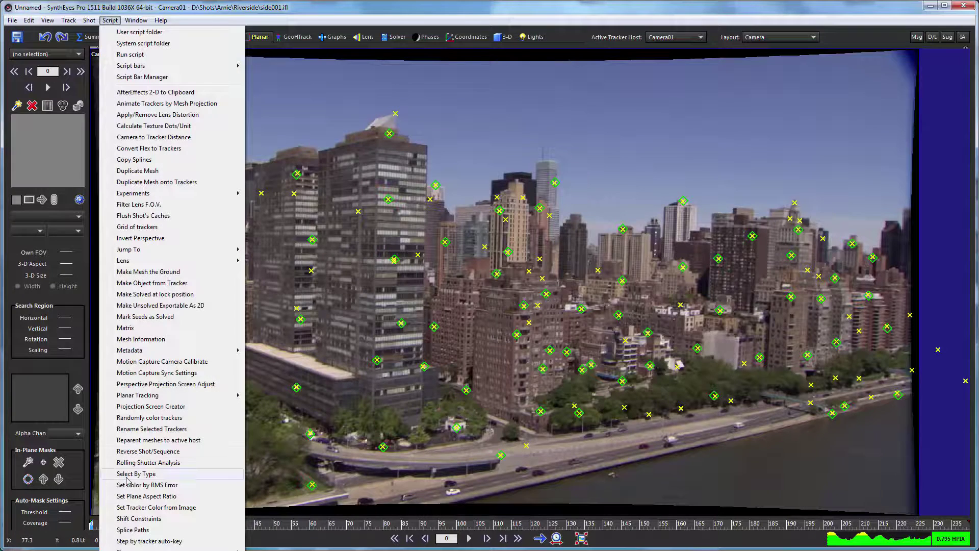
mouse_move(138, 400)
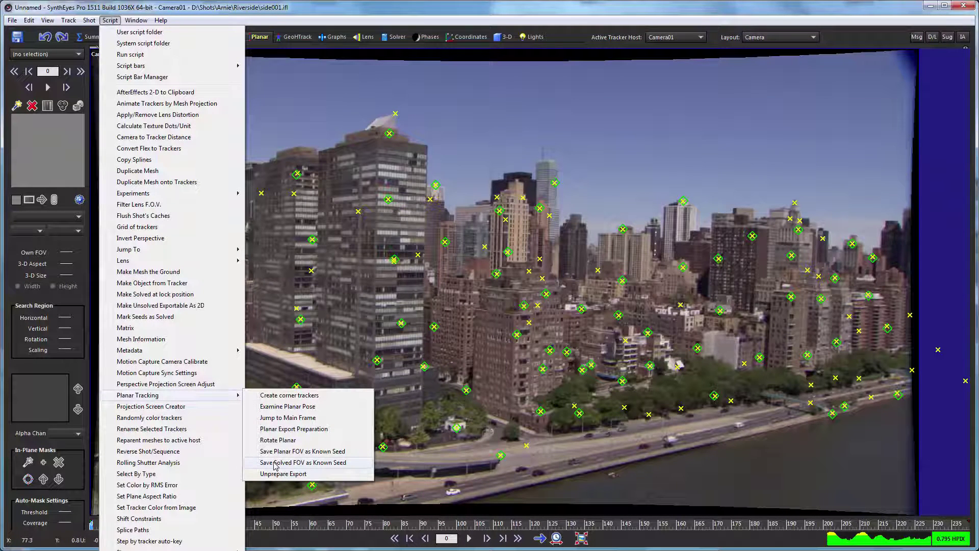
click(351, 464)
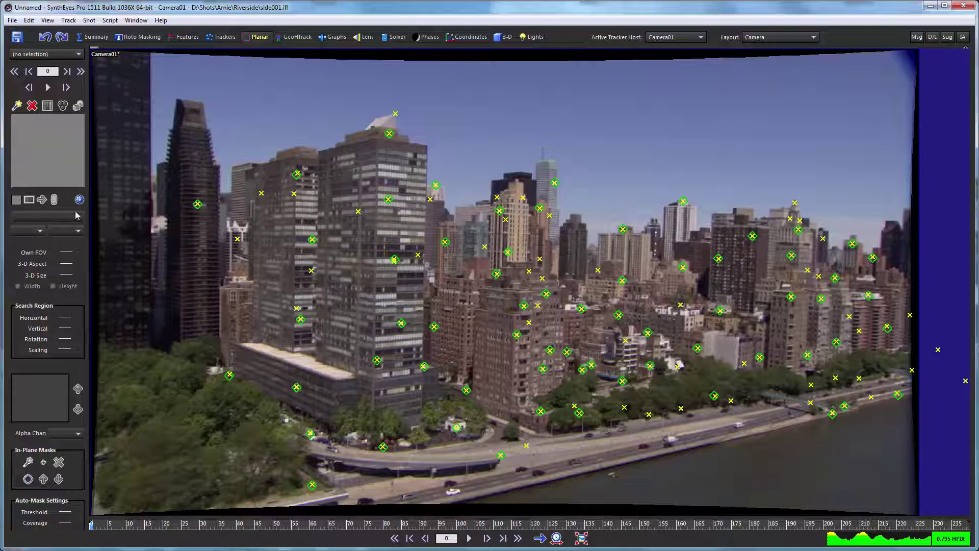
- Create a 3D Known FOV planar tracker over the narrow right face of the tall front tower and fine-tune its lower corners
click(16, 106)
click(15, 106)
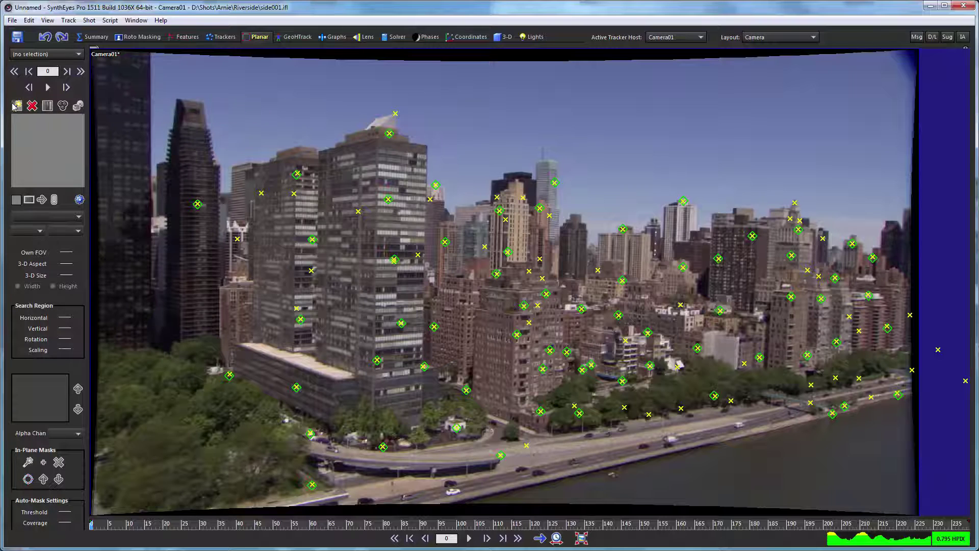
click(38, 218)
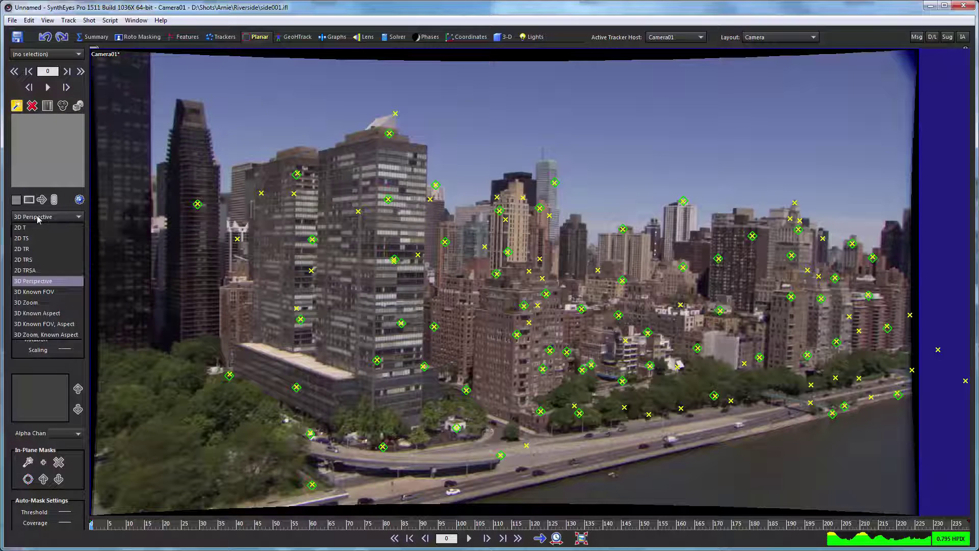
click(36, 294)
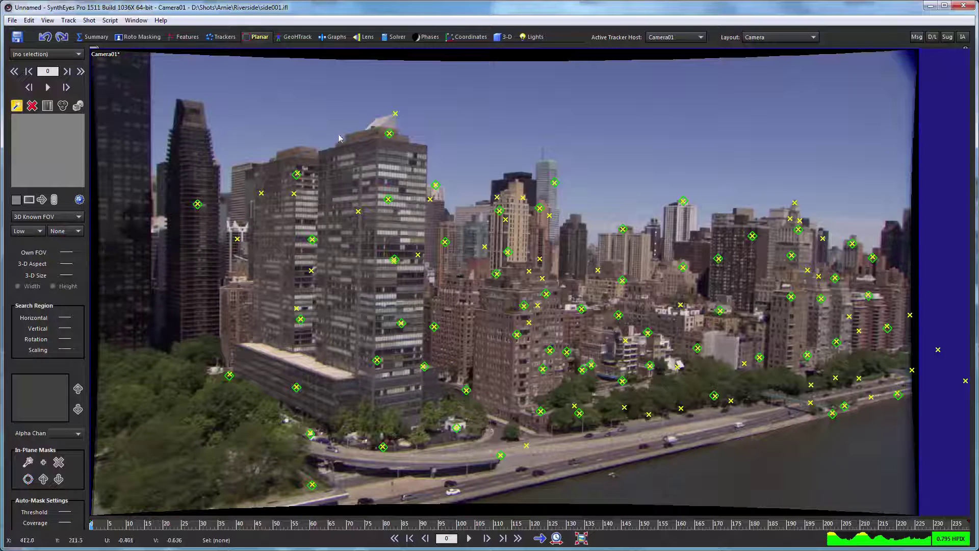
scroll(416, 270, up, 2)
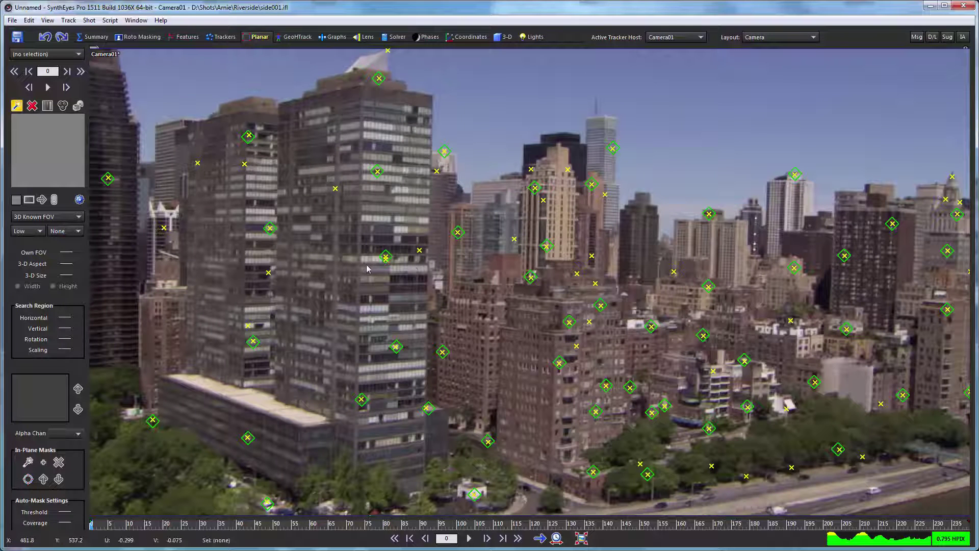
click(361, 86)
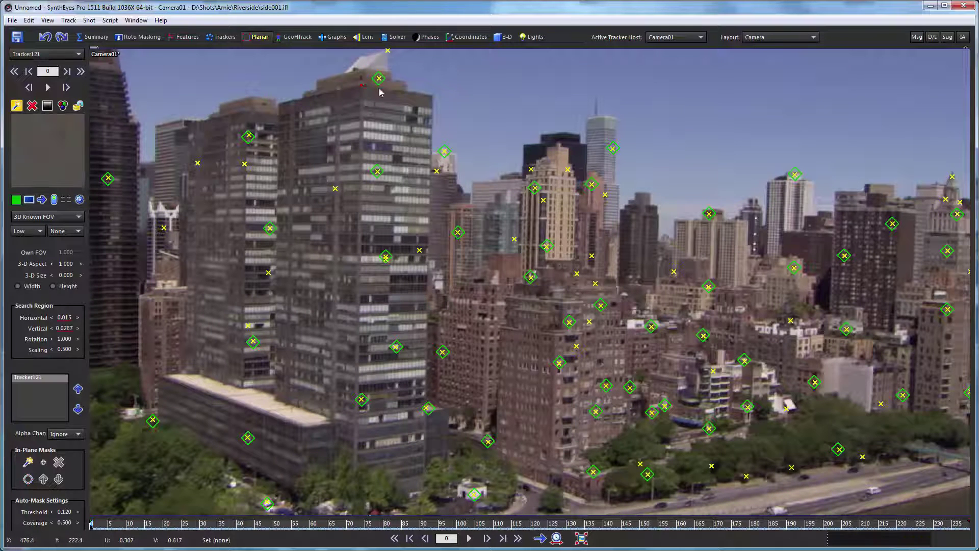
click(434, 96)
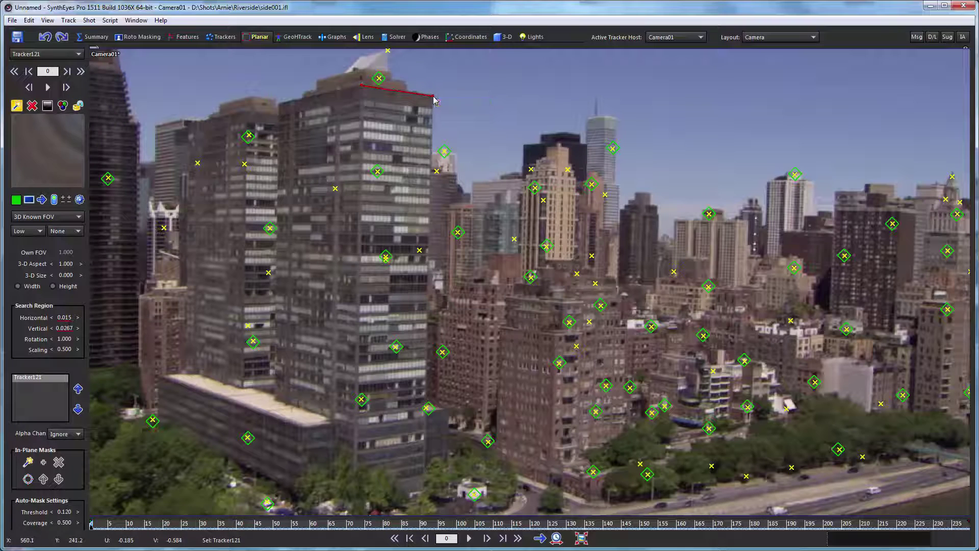
click(424, 440)
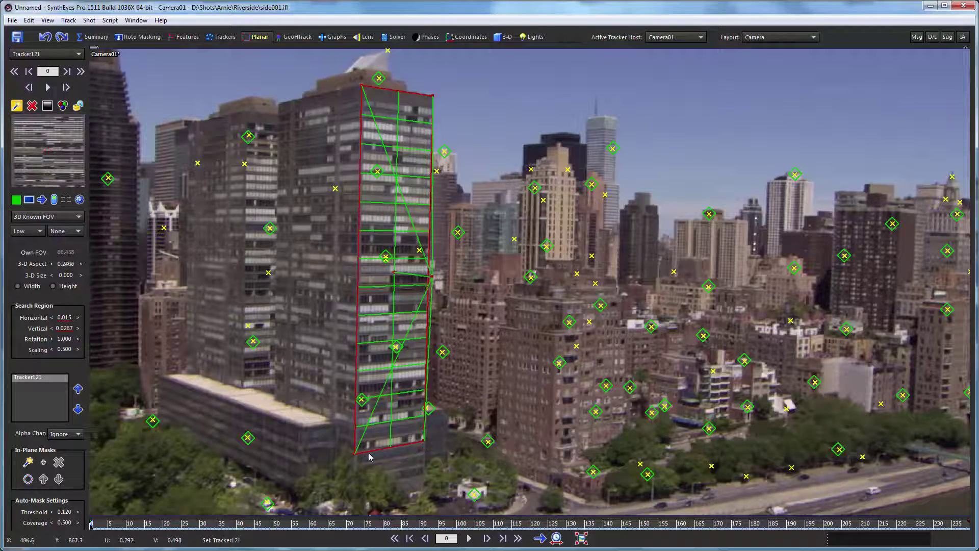
click(356, 452)
drag(360, 456, 363, 459)
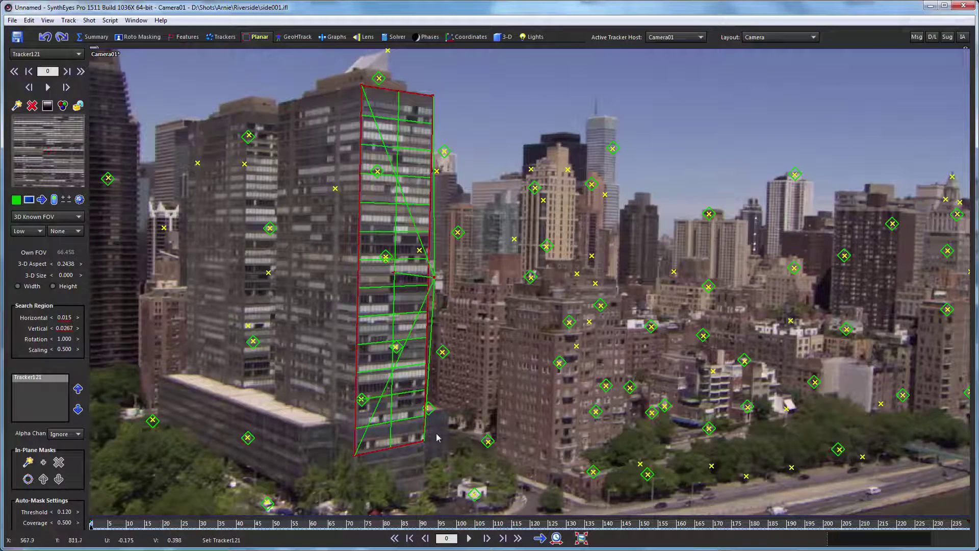
drag(423, 440, 431, 451)
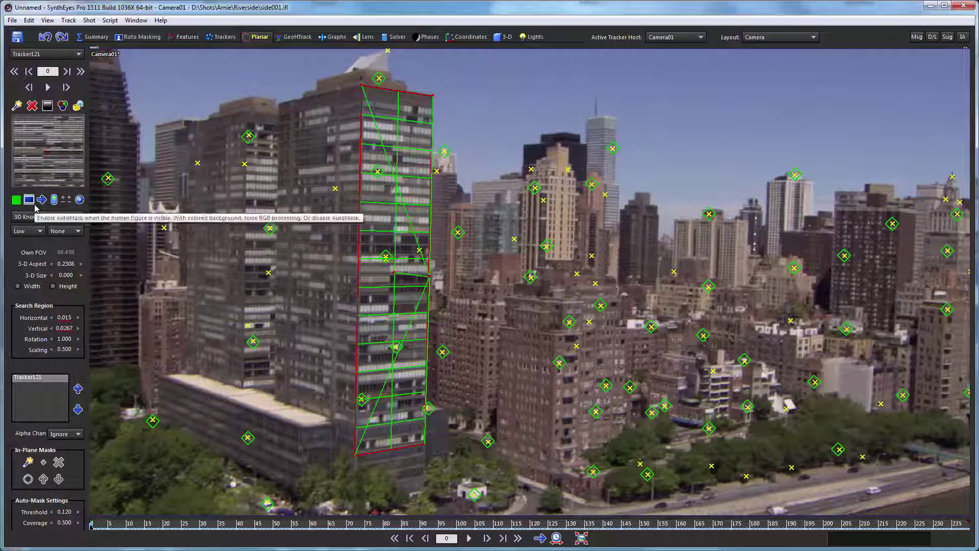
- Set the planar tracker to High and track the tower face forward from frame 0, stopping at frame 143
click(19, 232)
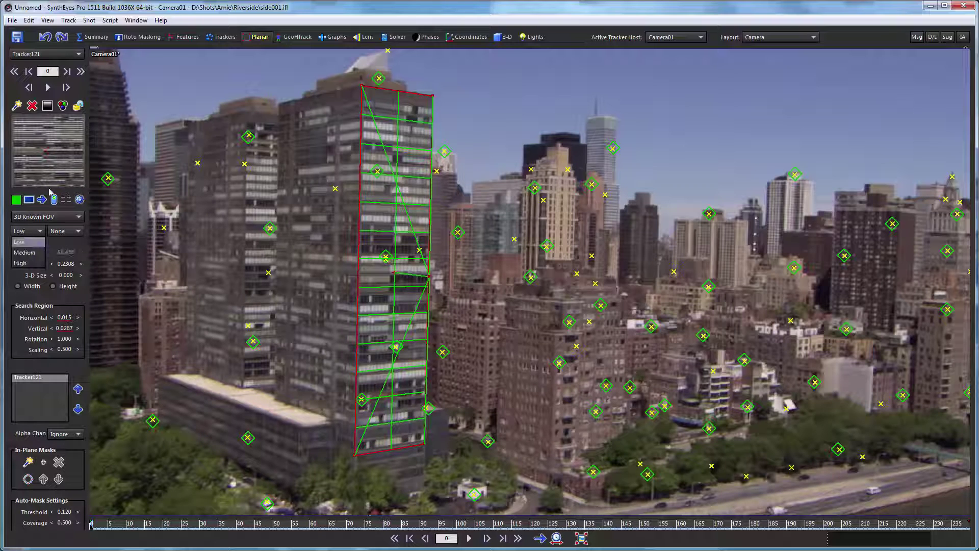
click(21, 263)
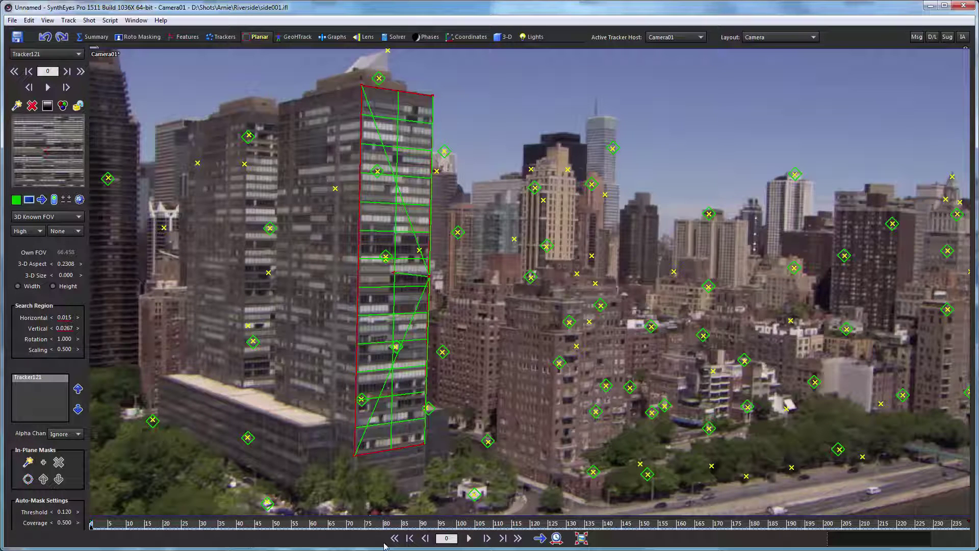
click(469, 539)
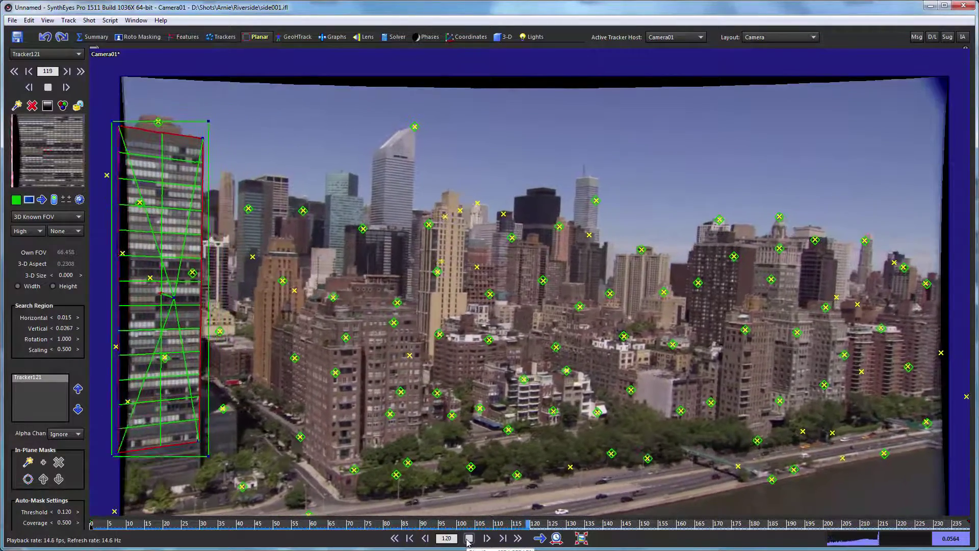
click(468, 538)
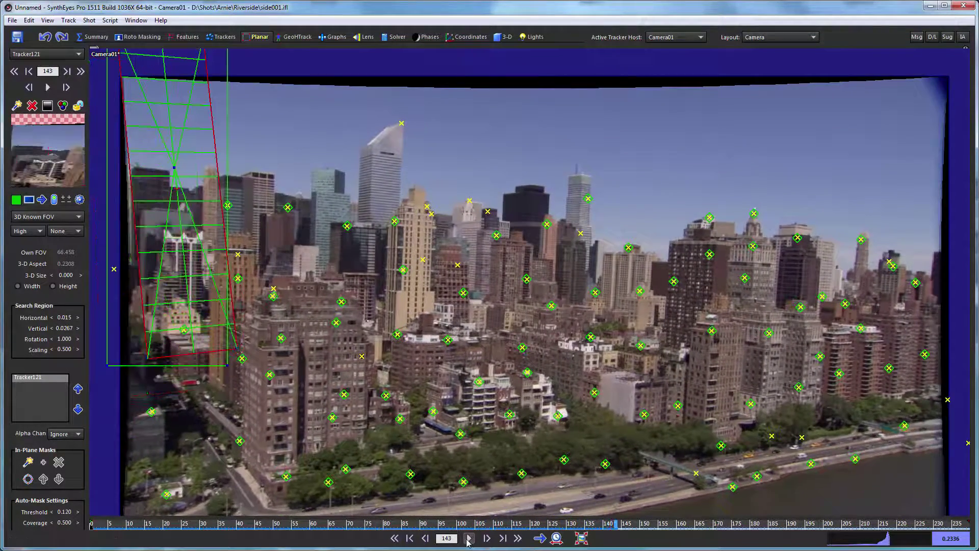
- Use the tracker's graph to locate frame 139, disable the planar tracker from there, lock it, and return to frame 0
click(332, 37)
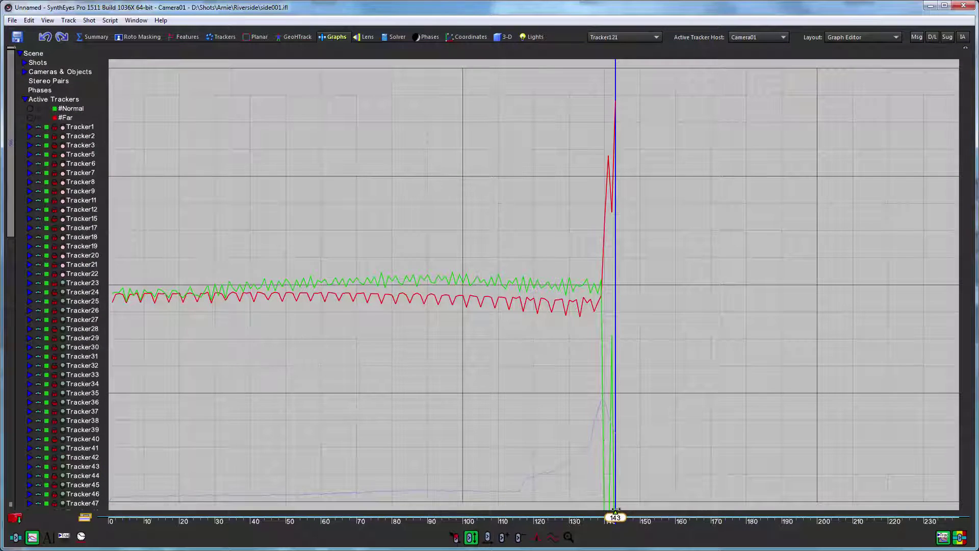
mouse_move(616, 518)
mouse_down()
mouse_move(595, 517)
mouse_move(603, 519)
mouse_up()
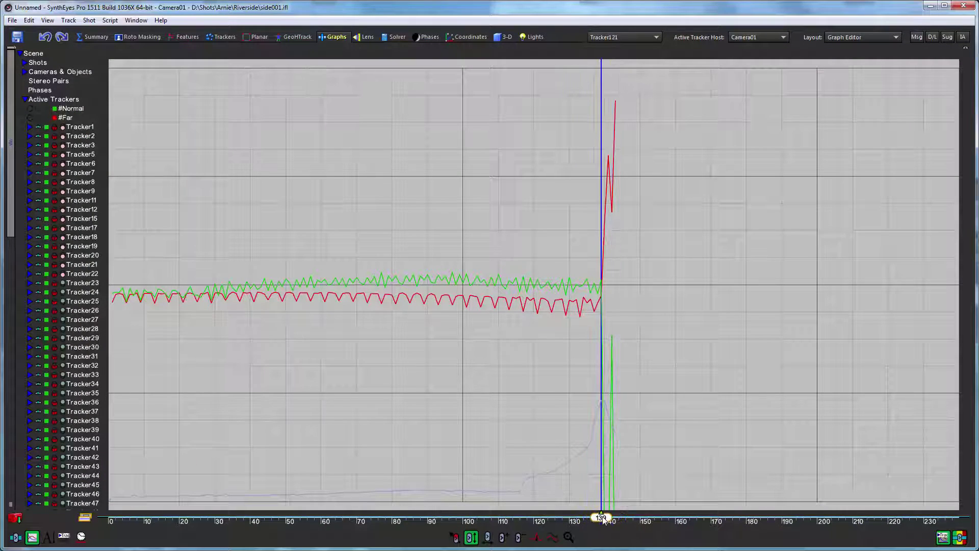
click(256, 36)
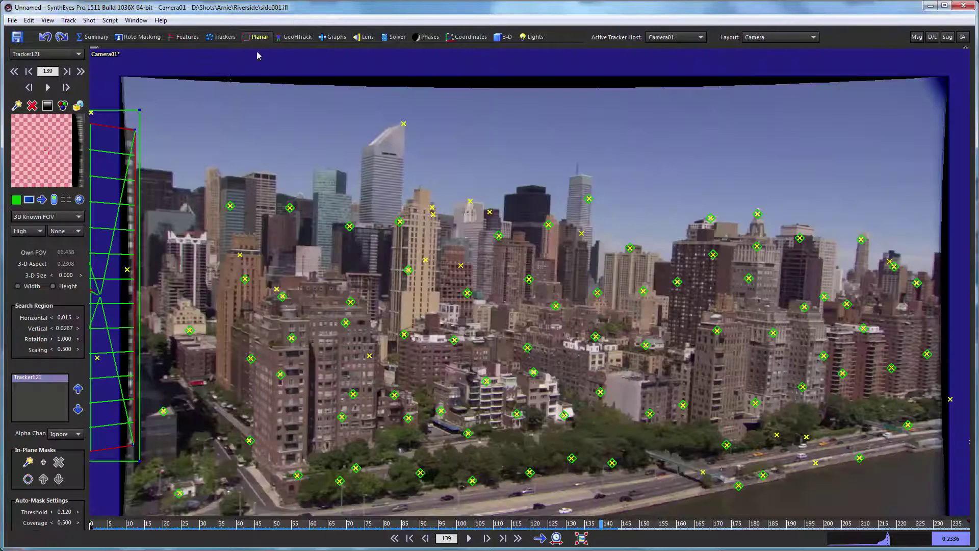
click(52, 200)
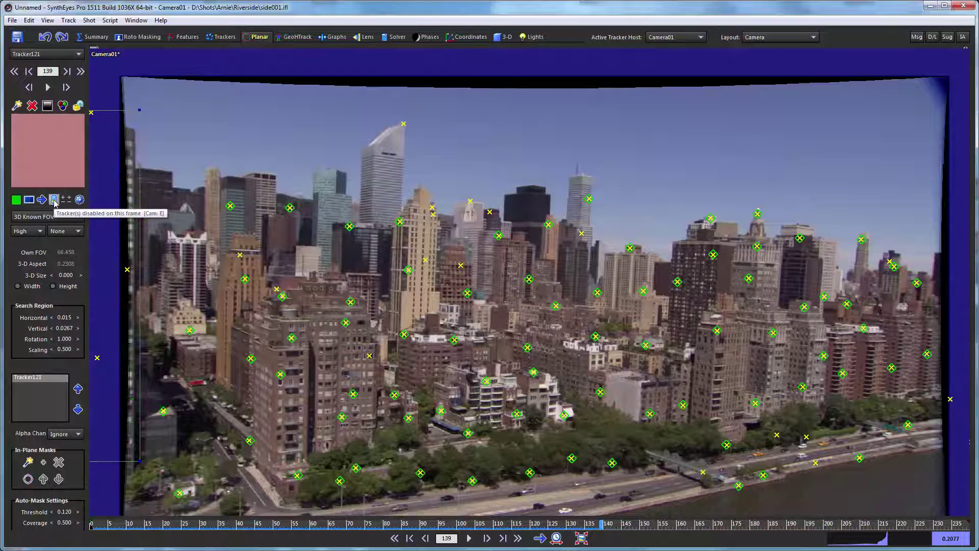
click(77, 108)
drag(600, 523, 87, 506)
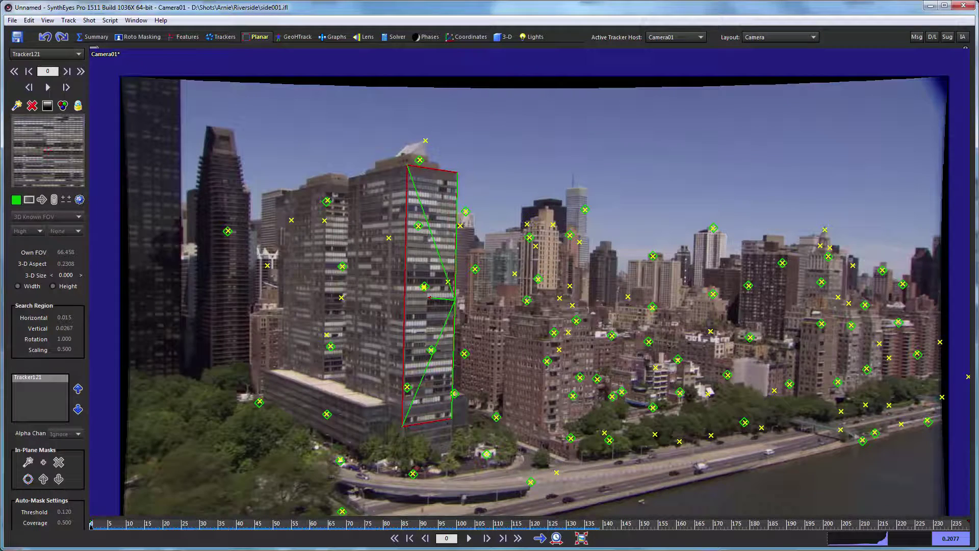
- Switch to the Quad layout, zoom out the Top view, and scrub the shot to examine the plane's 3D position
click(747, 39)
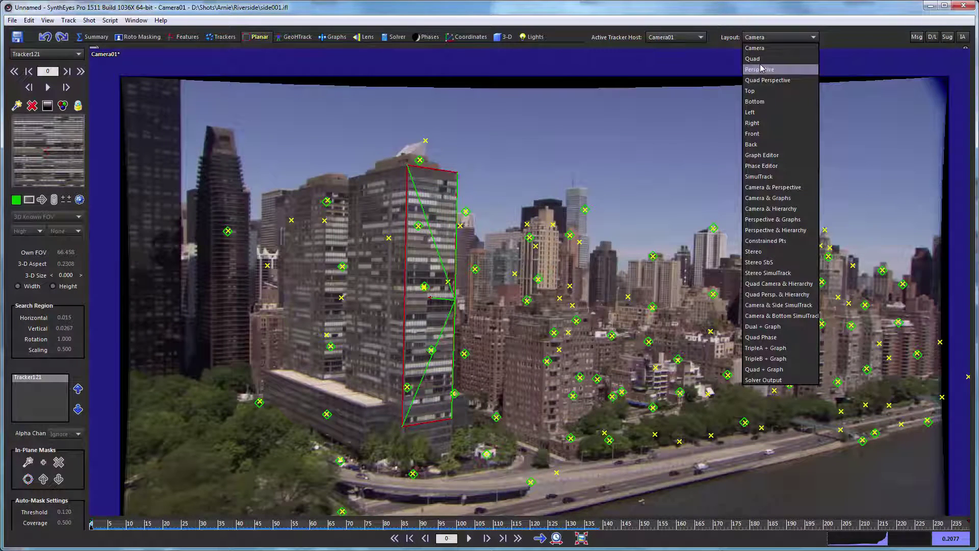
click(758, 59)
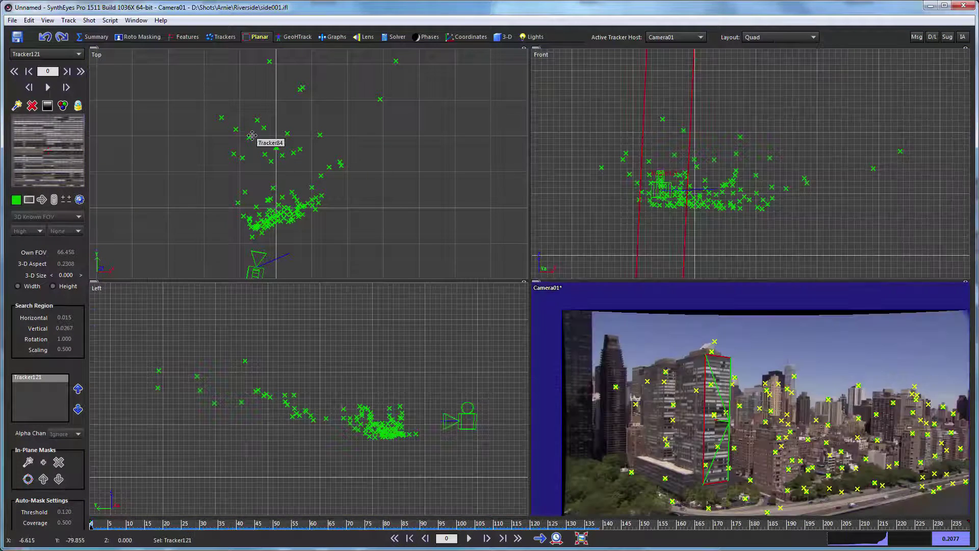
scroll(263, 138, down, 3)
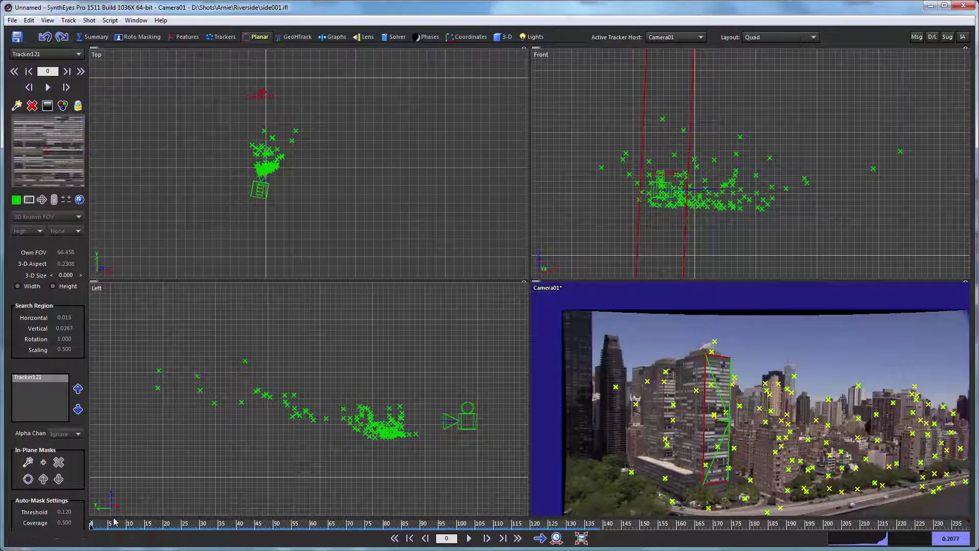
mouse_move(107, 525)
mouse_down()
mouse_move(761, 518)
mouse_move(91, 523)
mouse_up()
mouse_move(576, 526)
mouse_down()
mouse_move(138, 527)
mouse_move(447, 526)
mouse_move(202, 520)
mouse_up()
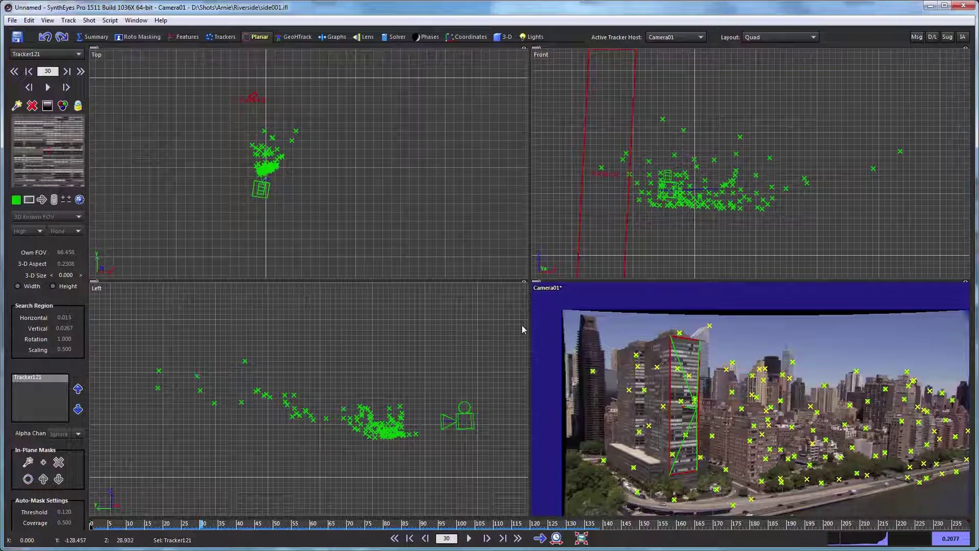
drag(202, 524, 90, 526)
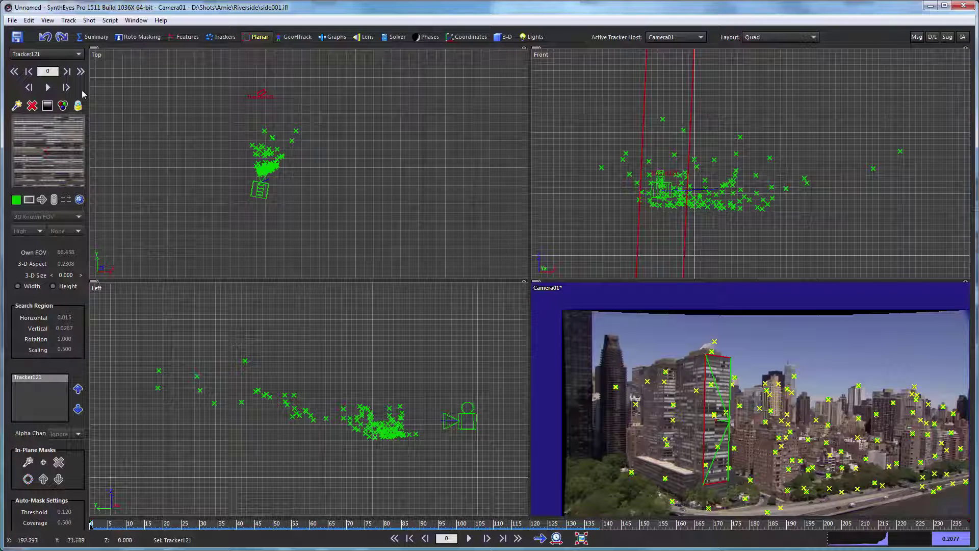
- Export an After Effects Javascript over river.jsx, run it as a new CC 2015 project with planars as such, and check the composition to frame 170
click(16, 21)
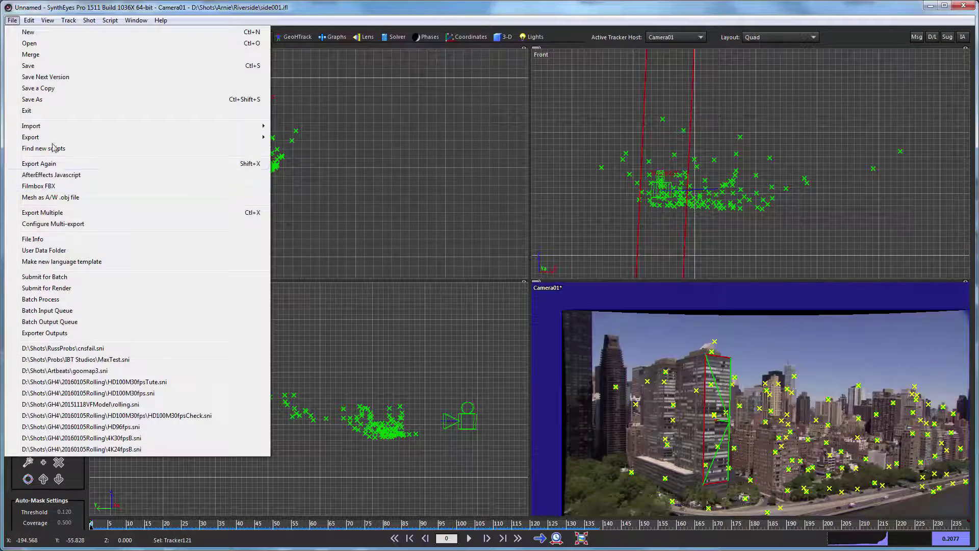
mouse_move(209, 137)
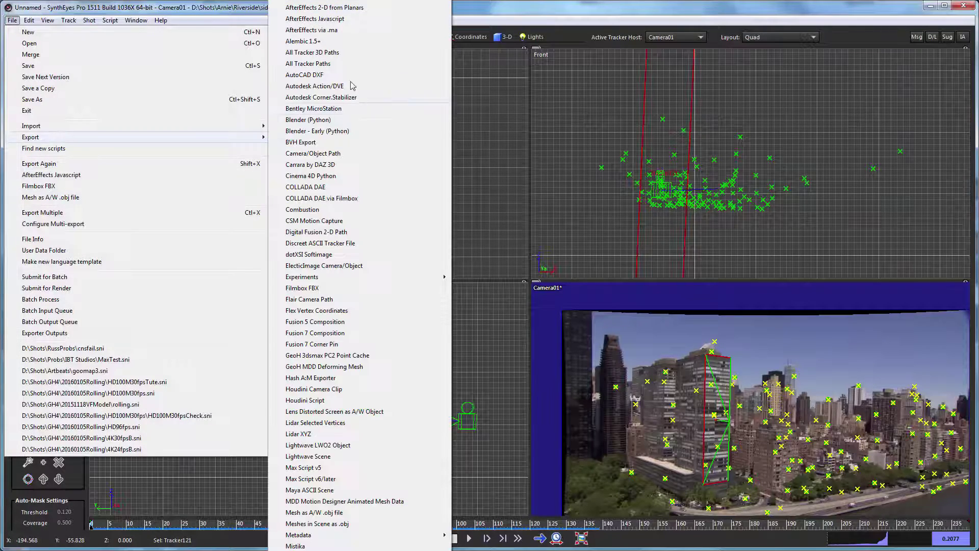
click(316, 20)
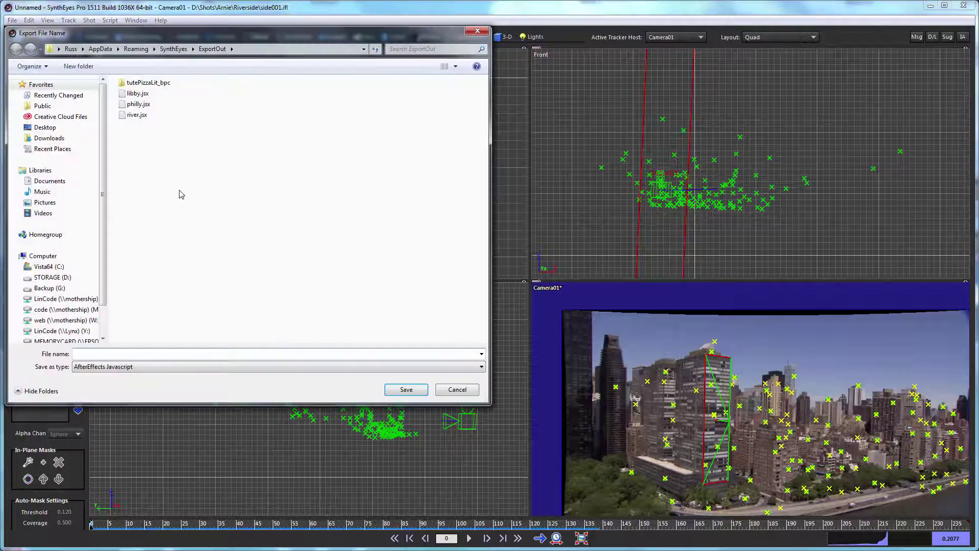
click(133, 115)
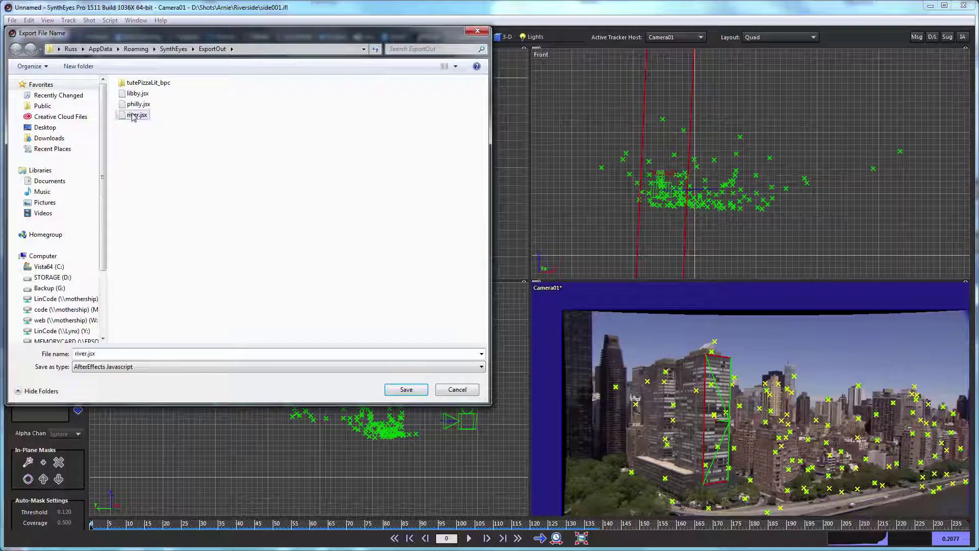
click(396, 389)
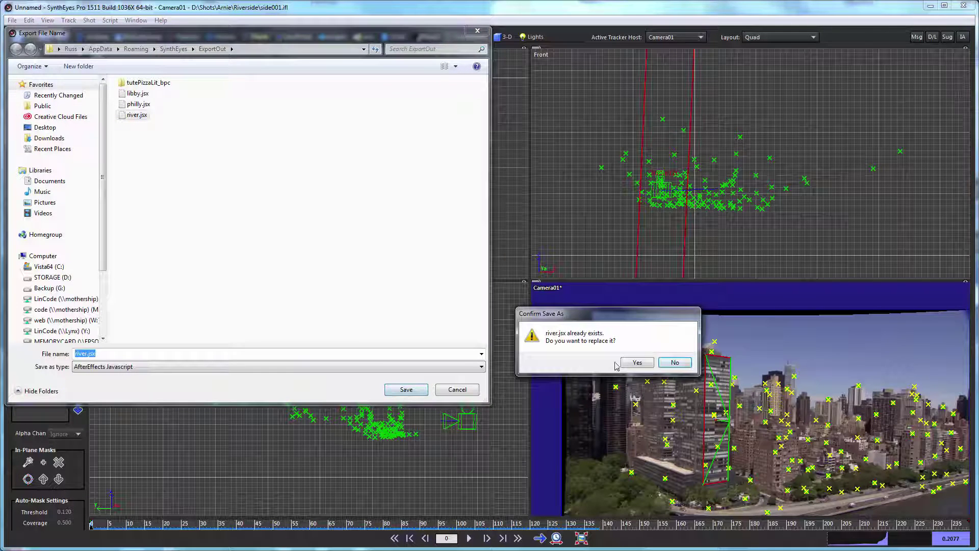
click(635, 363)
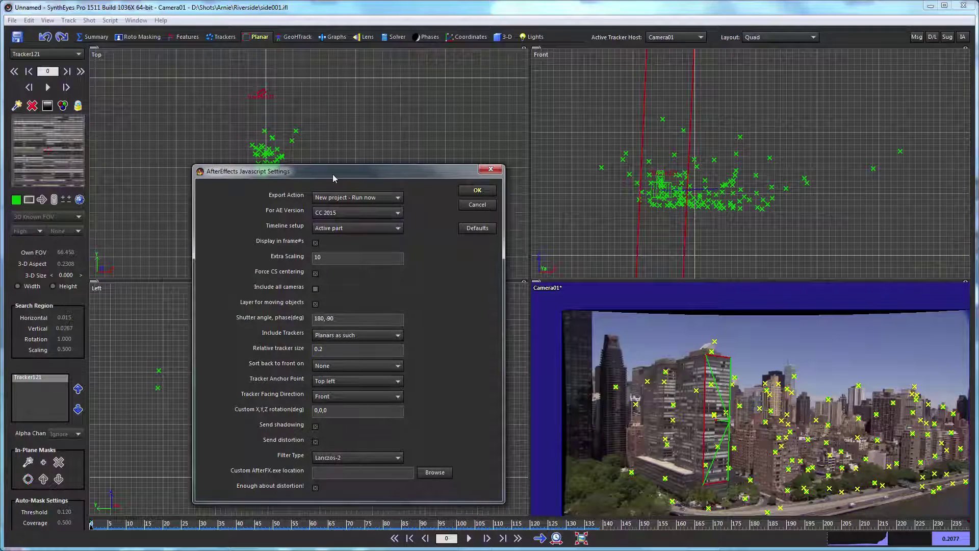
drag(332, 175, 302, 111)
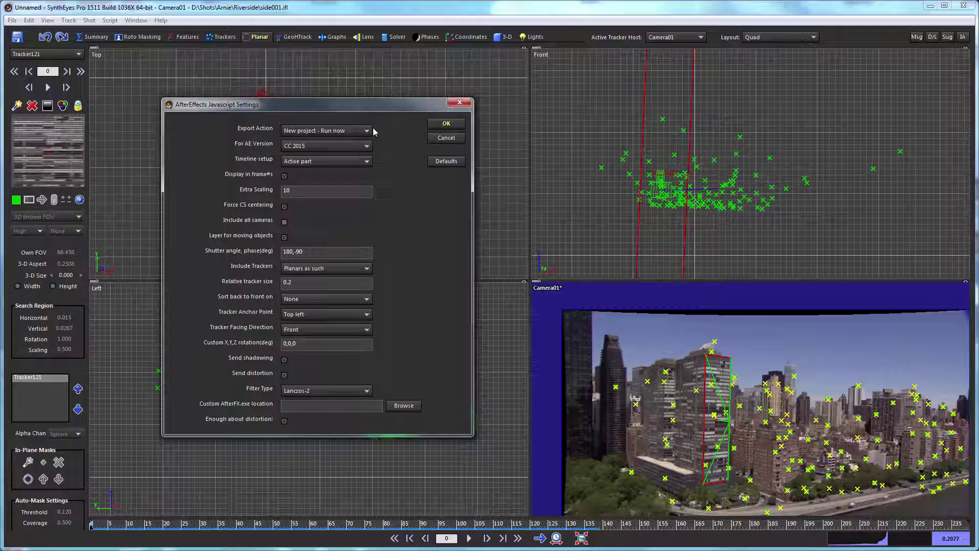
click(445, 125)
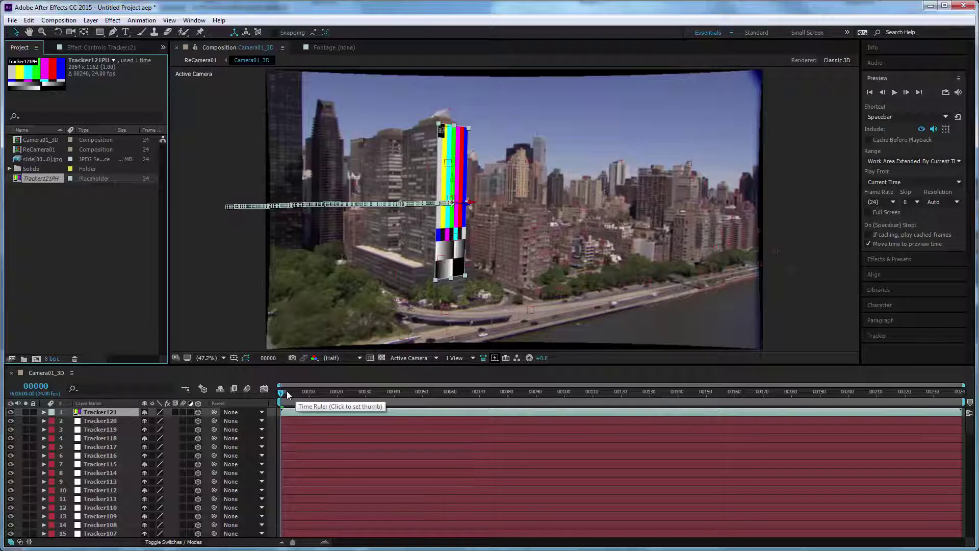
drag(287, 391, 763, 393)
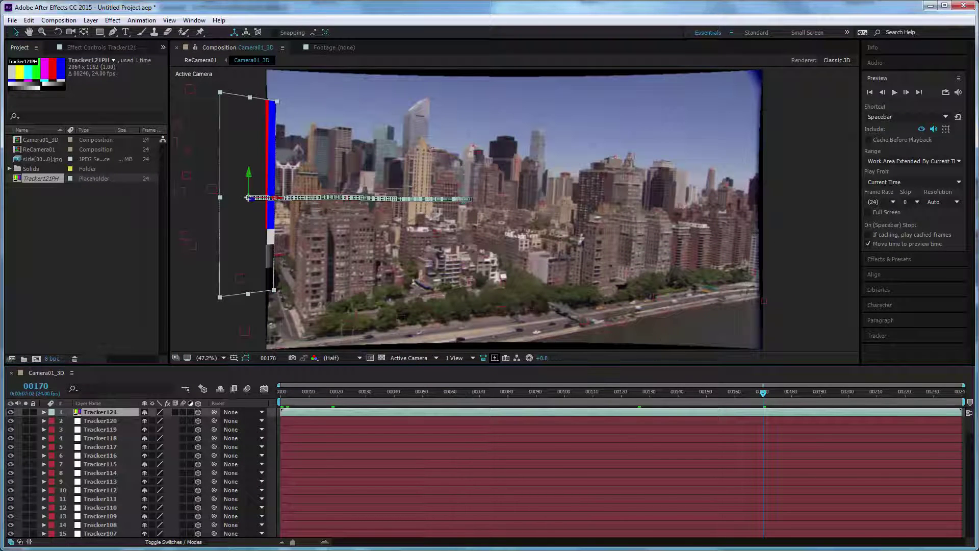
key(apostrophe)
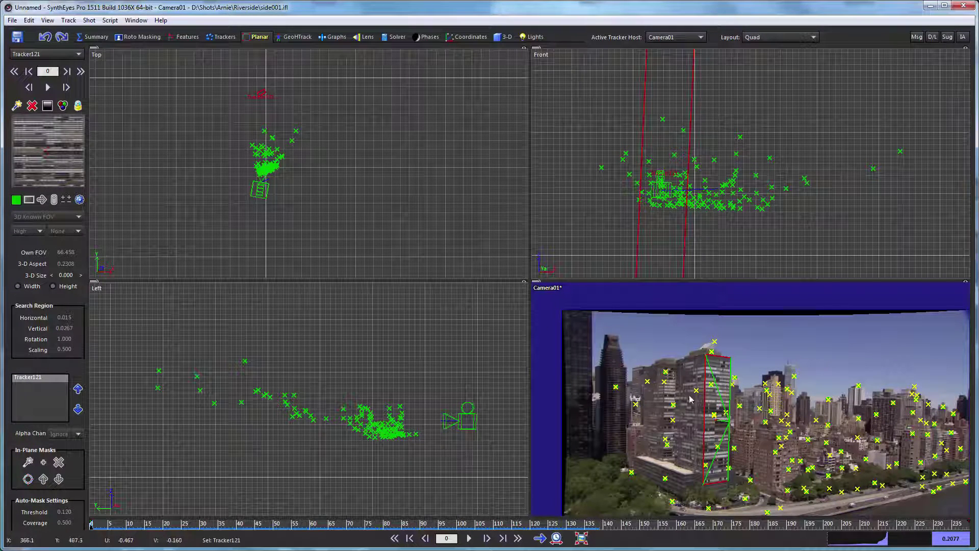
- Back in SynthEyes, turn off Exportable for all regular trackers and reselect the tower's planar tracker
key(ctrl+a)
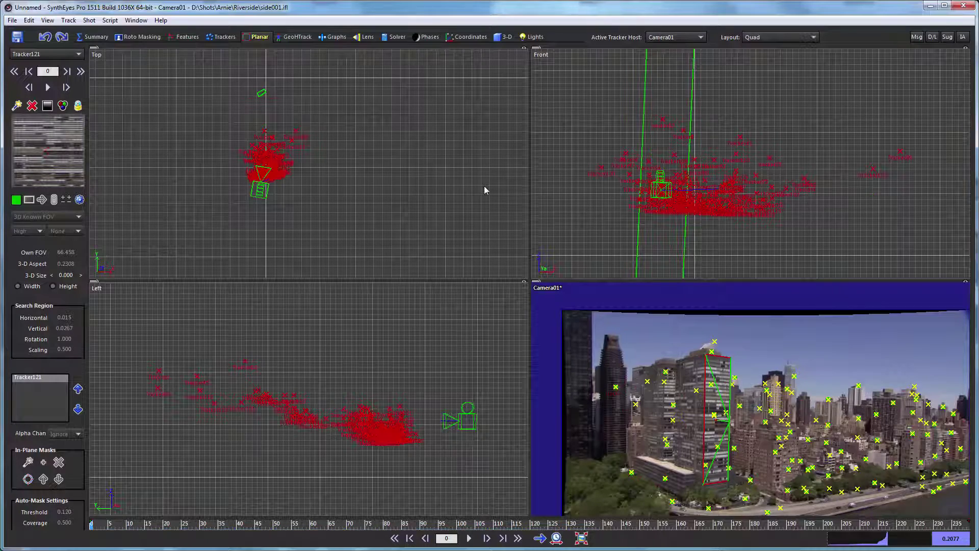
click(451, 38)
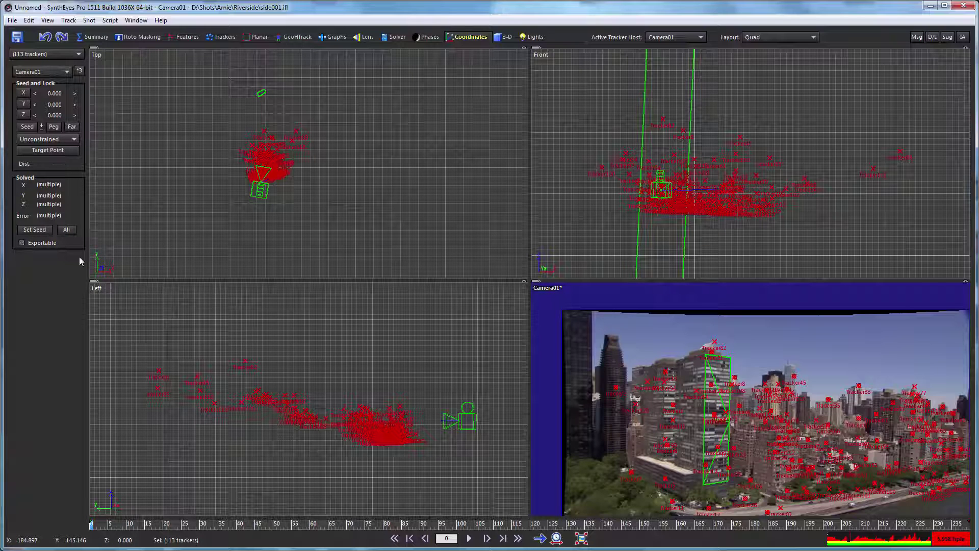
click(23, 244)
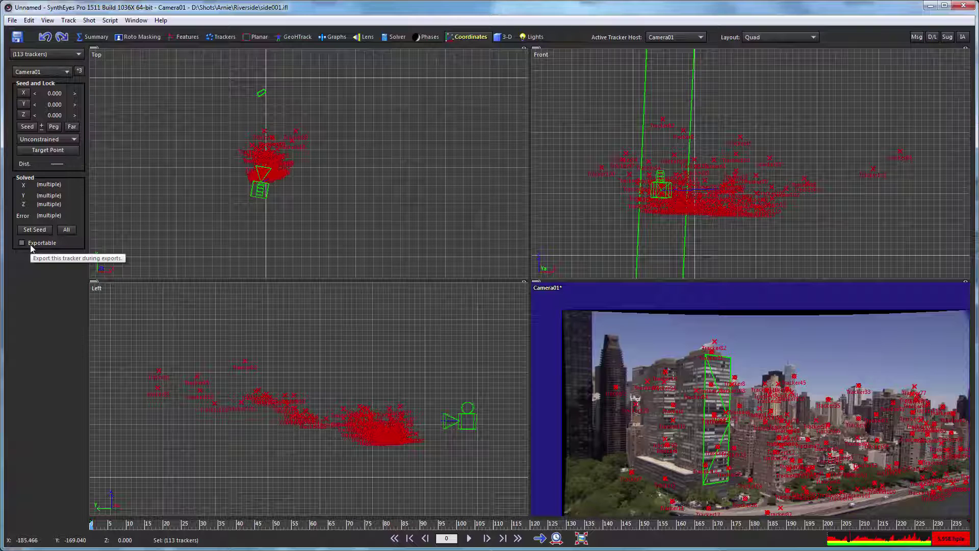
click(675, 368)
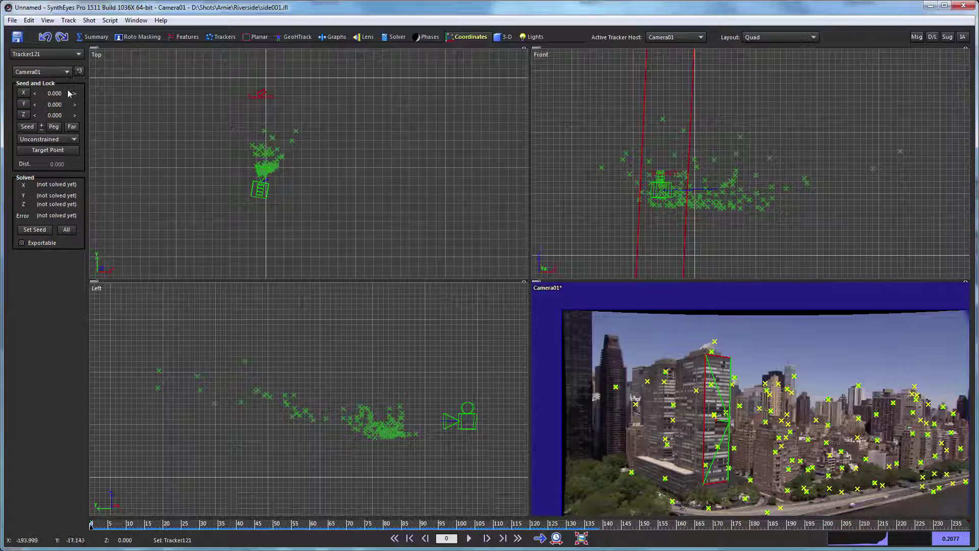
- Repeat the last export to After Effects with only the planar tracker included
click(12, 20)
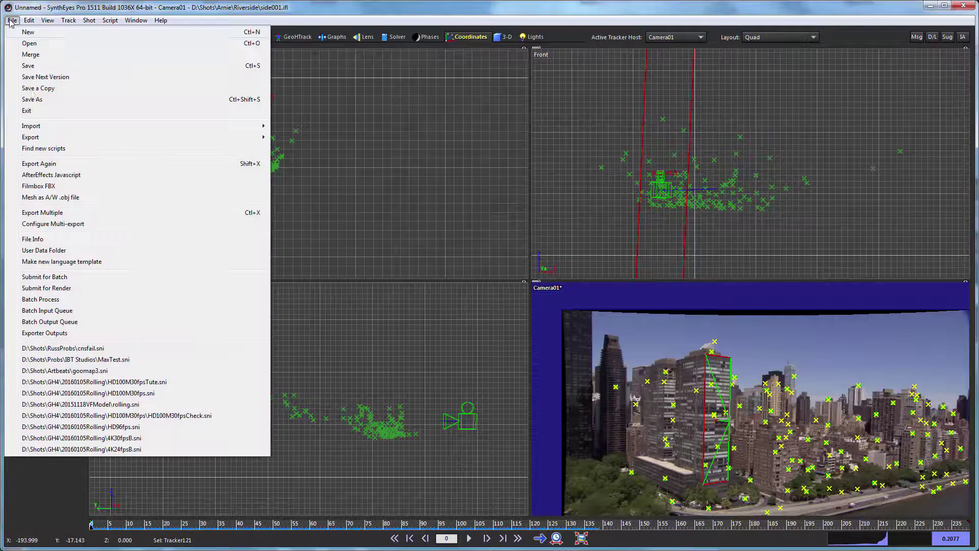
click(37, 163)
click(508, 294)
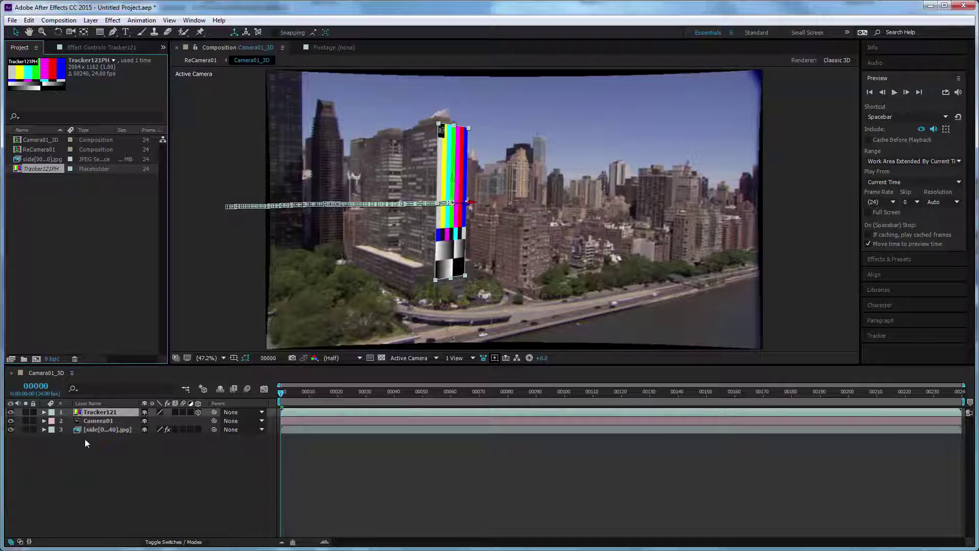
- Scrub the new composition and play it from the first frame, stopping at frame 124, to examine the placeholder on the tower
click(286, 392)
mouse_move(286, 391)
mouse_down()
mouse_move(698, 392)
mouse_move(281, 392)
mouse_up()
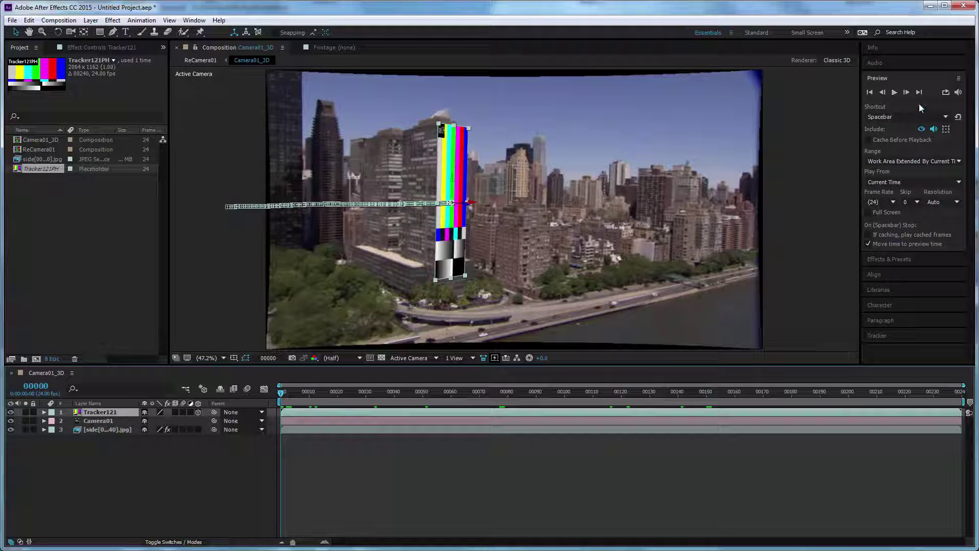
click(895, 92)
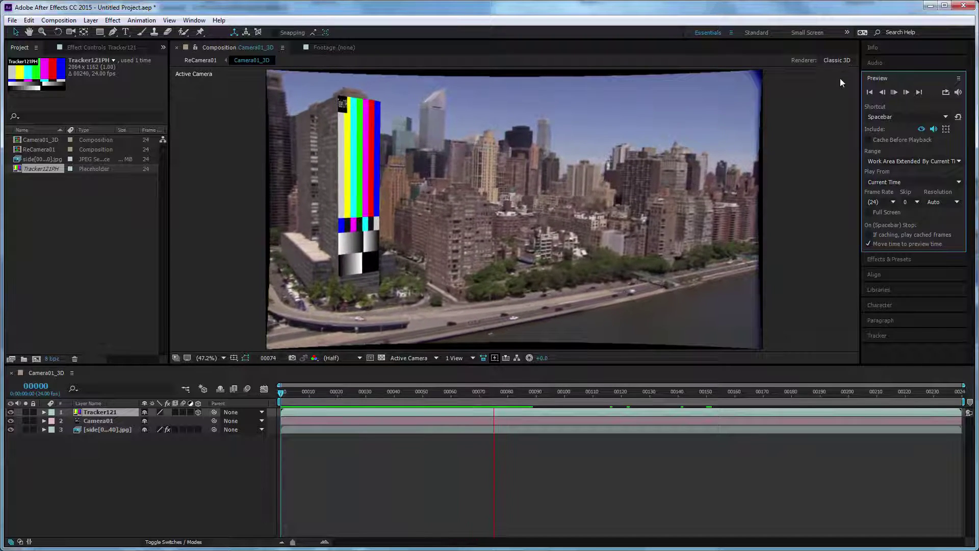
click(893, 92)
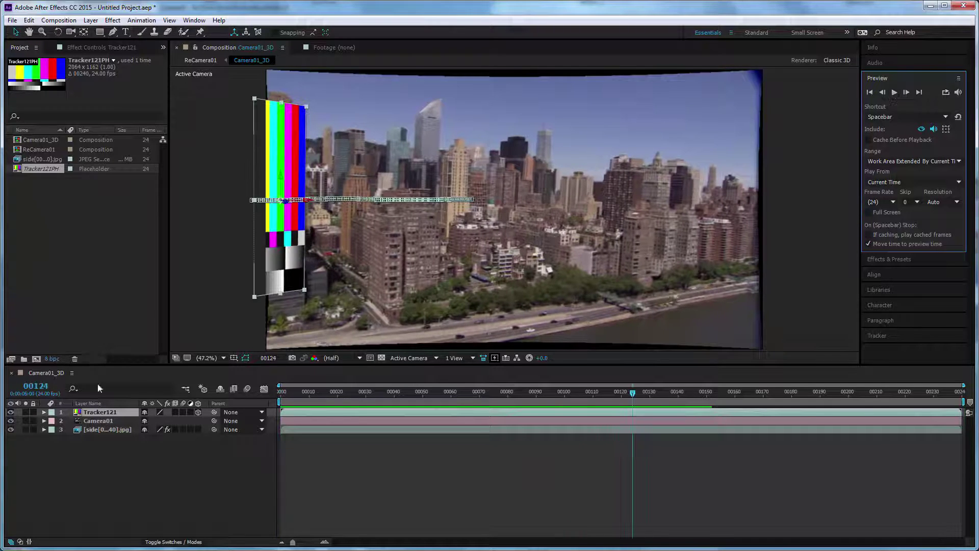
- Expand the Tracker121 layer's Transform properties to inspect its position and rotation keyframes
click(44, 412)
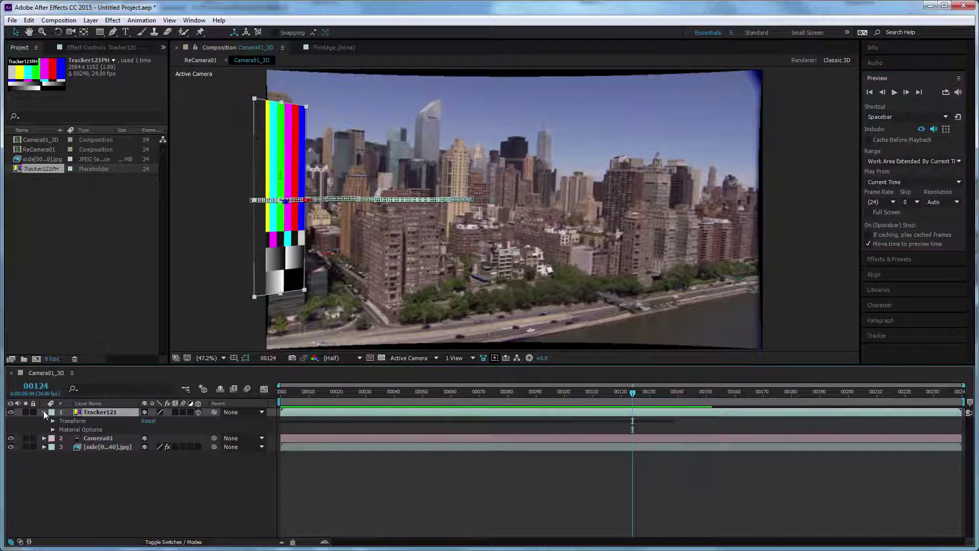
click(53, 421)
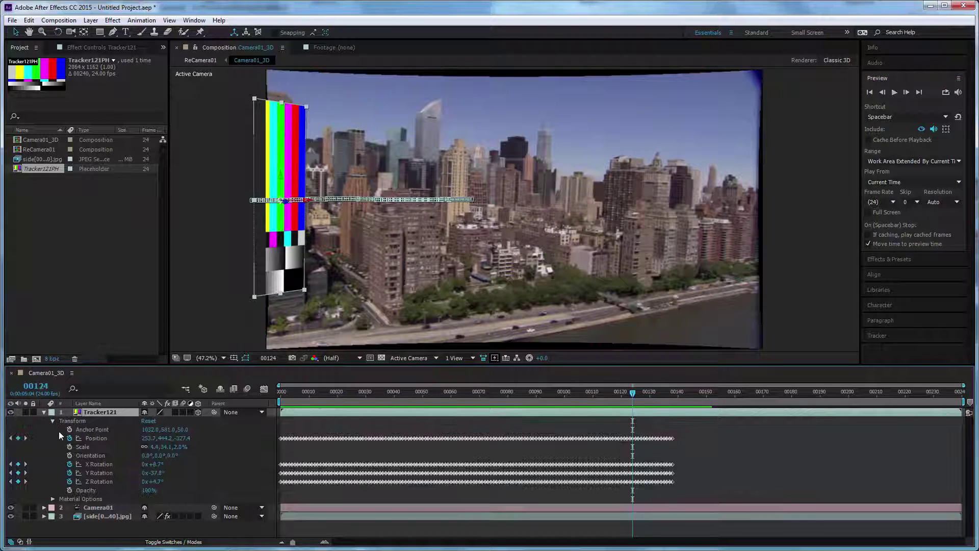
- Set the Tracker121 layer's Opacity to 39% and play the composition from the first frame, stopping at frame 194
drag(149, 491, 119, 491)
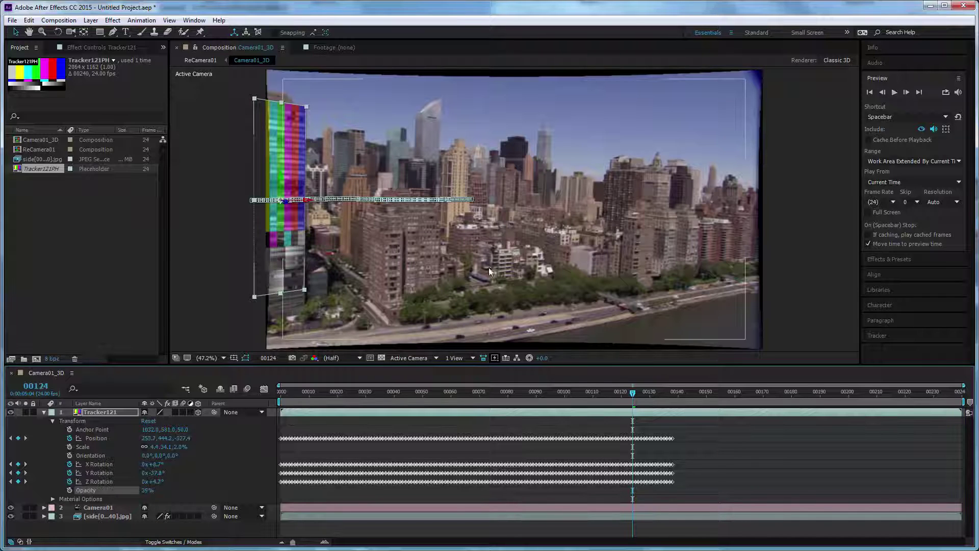
click(869, 92)
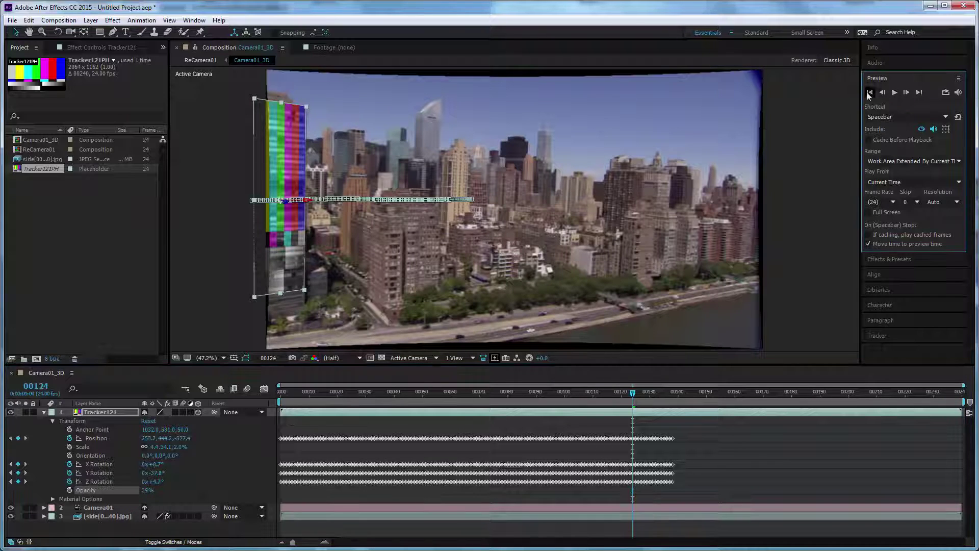
click(894, 92)
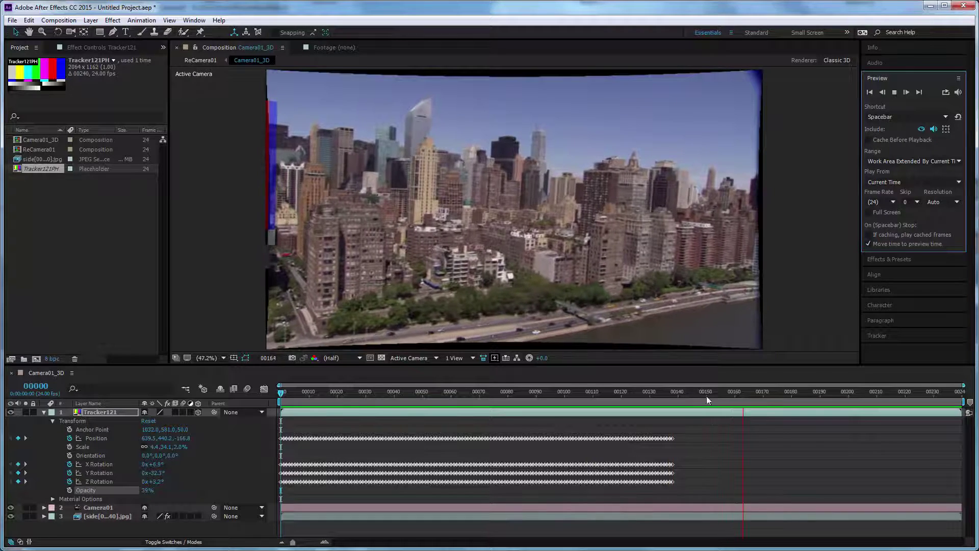
click(894, 92)
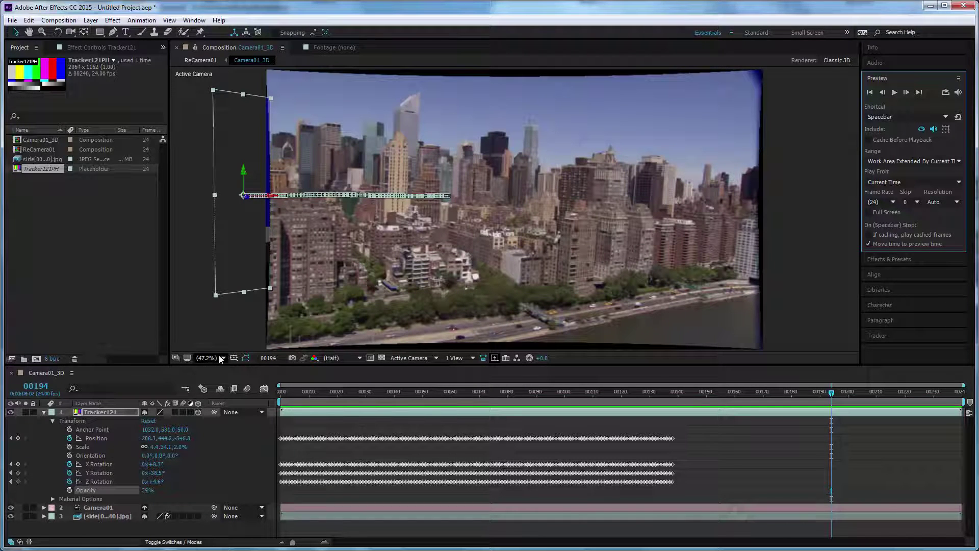
- Examine the Tracker121 layer's motion path up close at frame 194, following it to the edge of the picture
scroll(305, 210, up, 5)
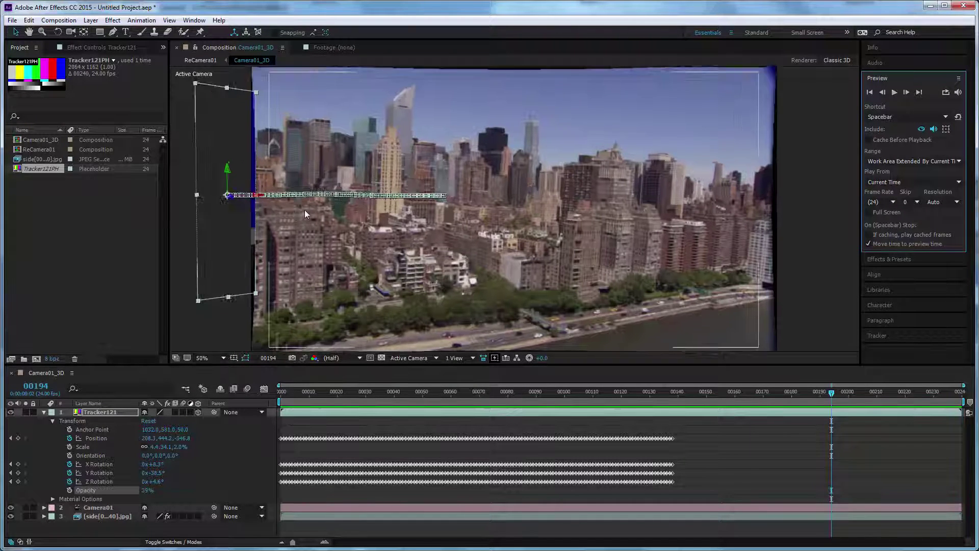
middle_drag(234, 222, 734, 237)
drag(277, 223, 726, 236)
drag(332, 233, 564, 262)
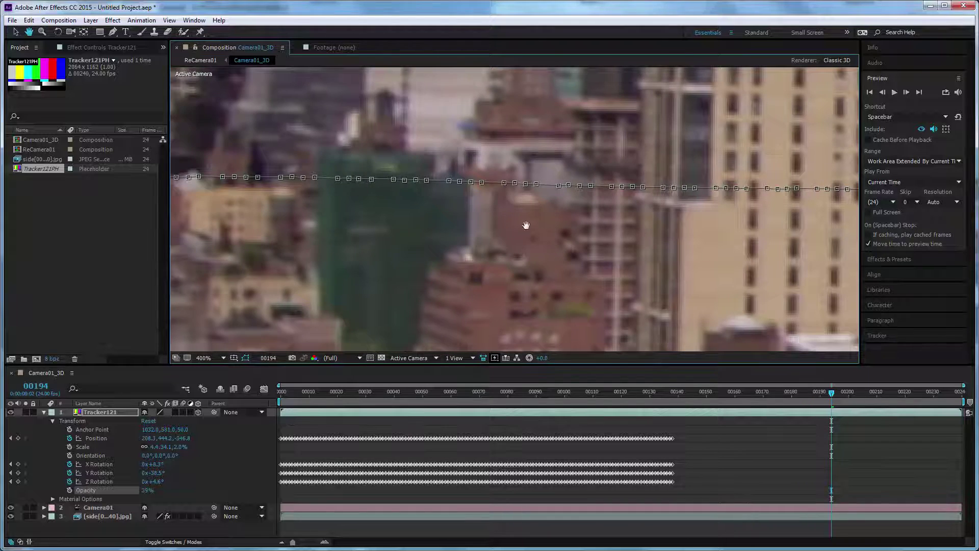
drag(525, 219, 638, 232)
drag(455, 234, 705, 245)
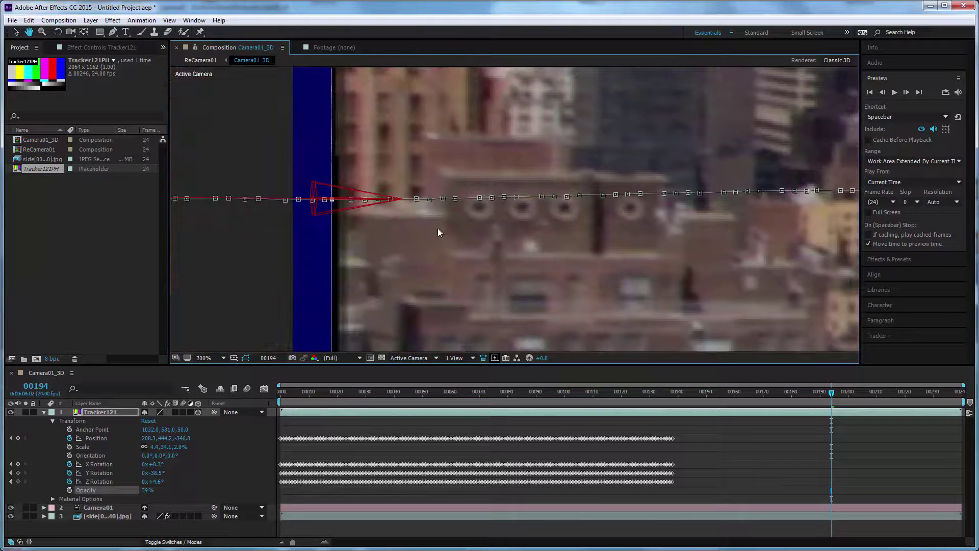
scroll(437, 233, down, 2)
- Go back to frame 119, examine the semi-transparent placeholder against the tower's windows up close, and fit the whole composition in view
drag(806, 397, 621, 362)
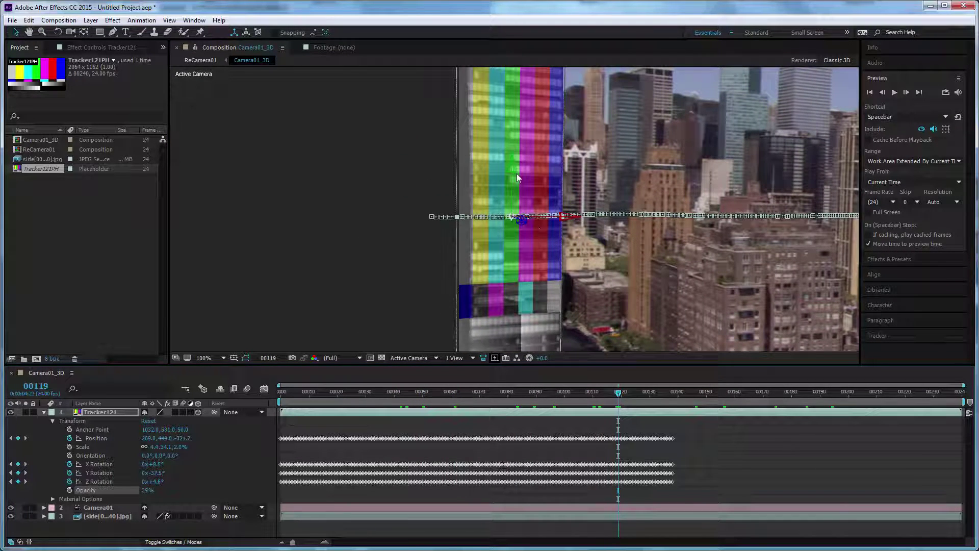
key(space)
drag(505, 145, 467, 153)
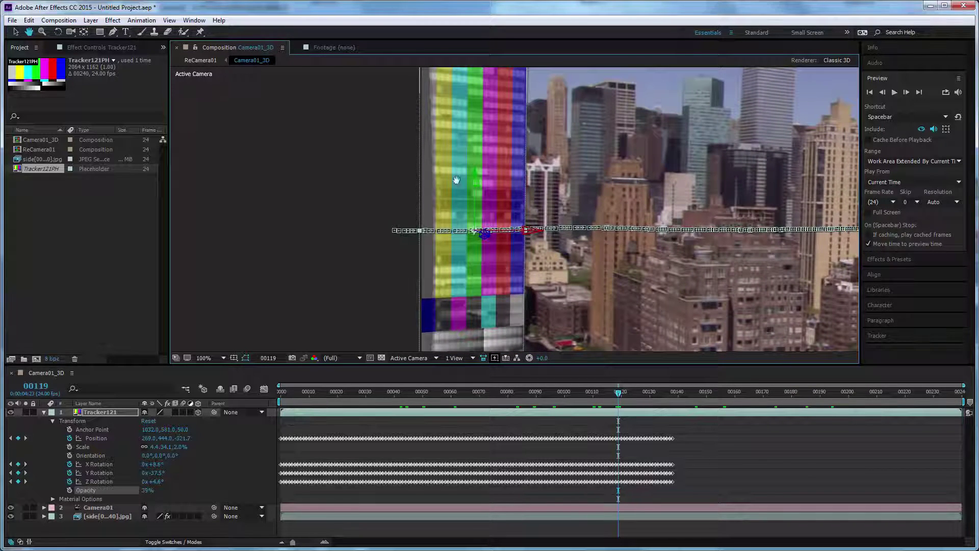
scroll(403, 203, down, 3)
scroll(402, 203, up, 2)
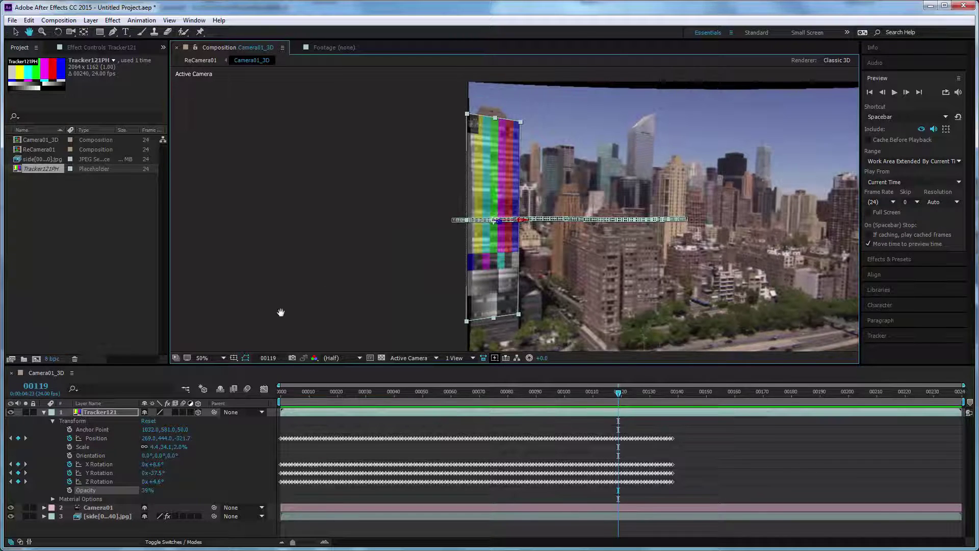
click(222, 358)
click(213, 373)
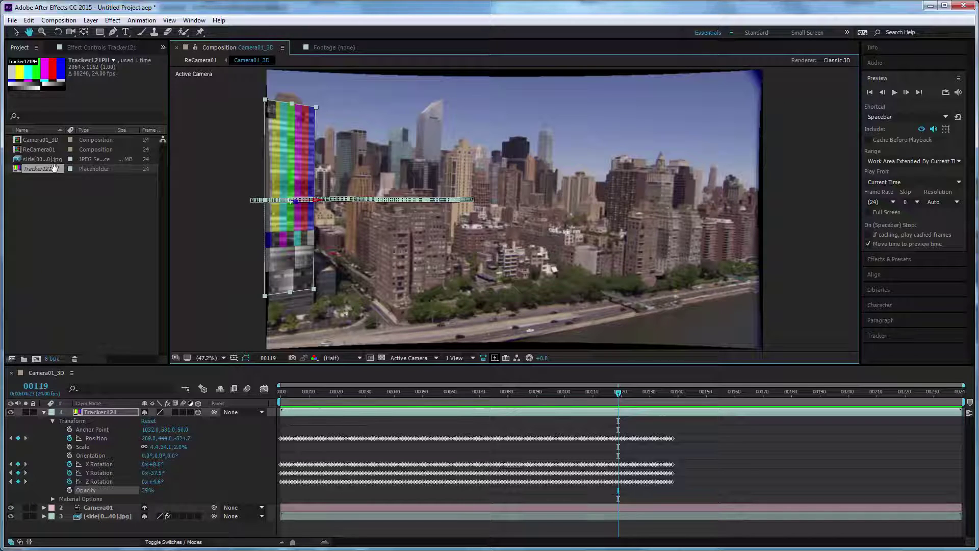
- Inspect the details of the source footage and the Camera01_3D composition, and show the footage layer's SynthEyes Distortion settings
click(85, 141)
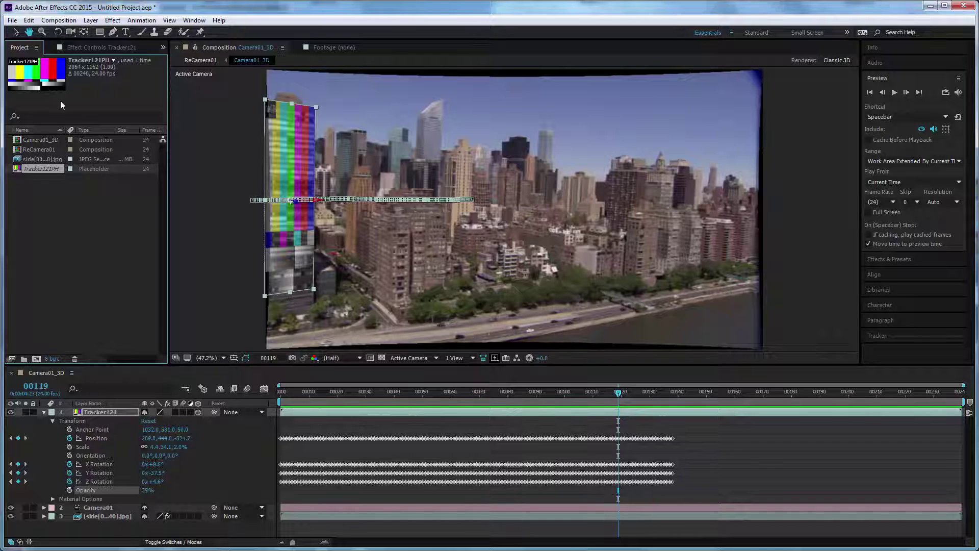
key(v)
click(34, 159)
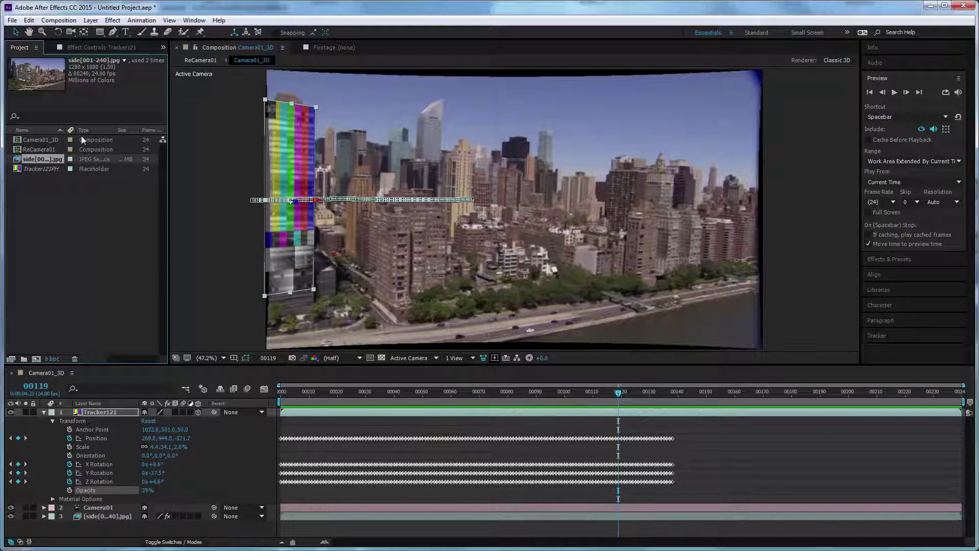
click(40, 139)
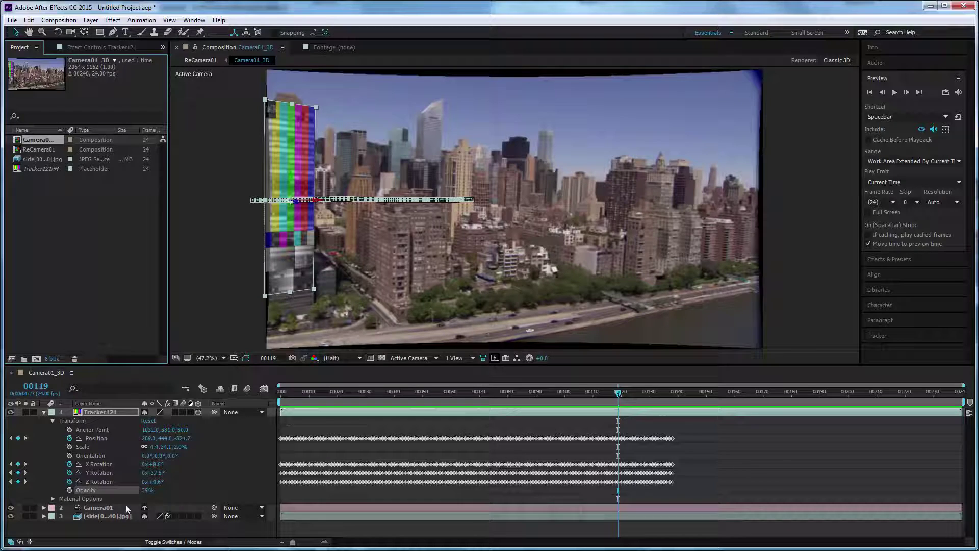
click(100, 515)
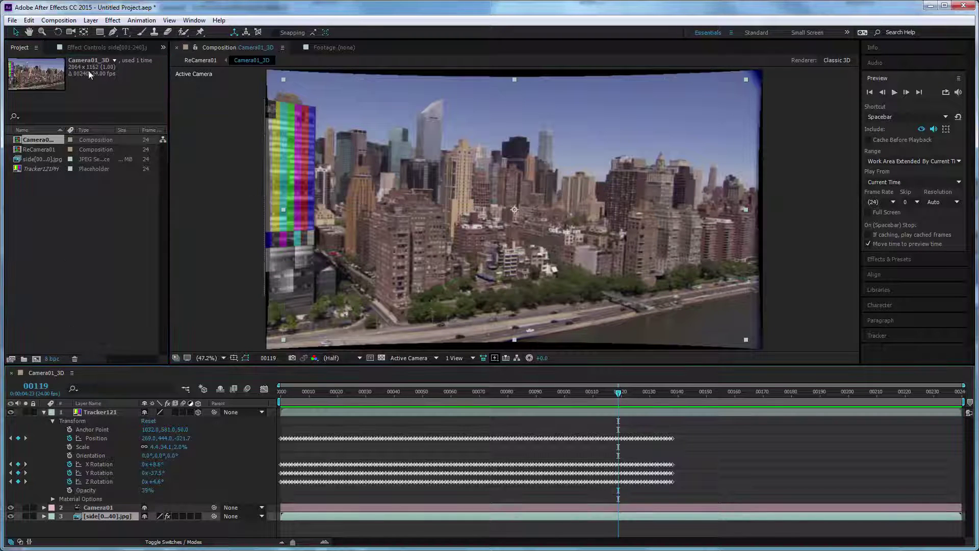
click(105, 46)
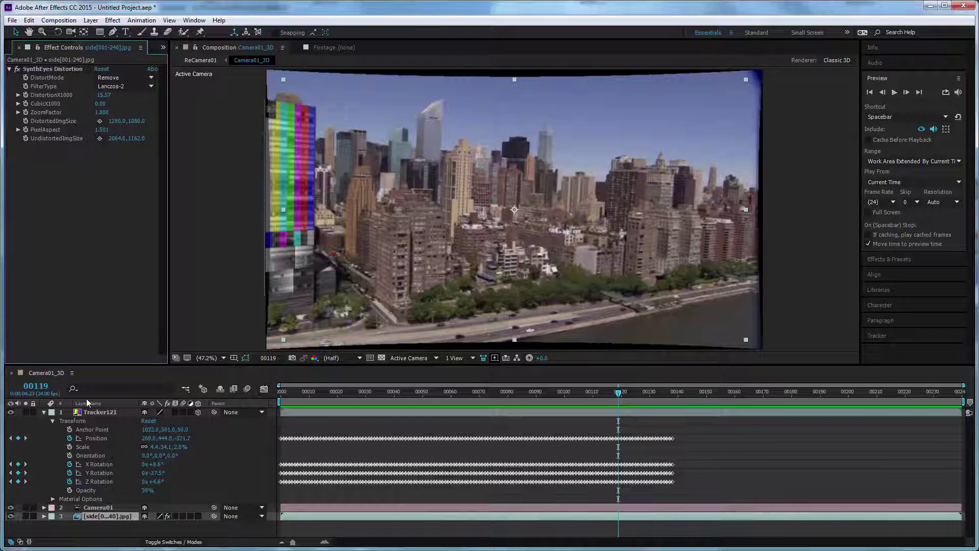
- Collapse the Tracker121 layer's properties and display the composition in the 4 Views layout
click(43, 412)
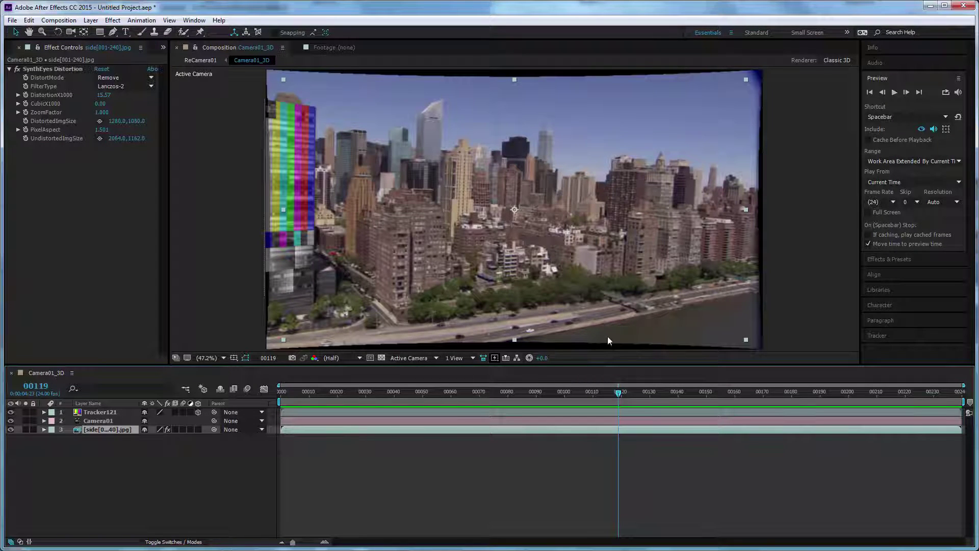
click(473, 359)
click(465, 405)
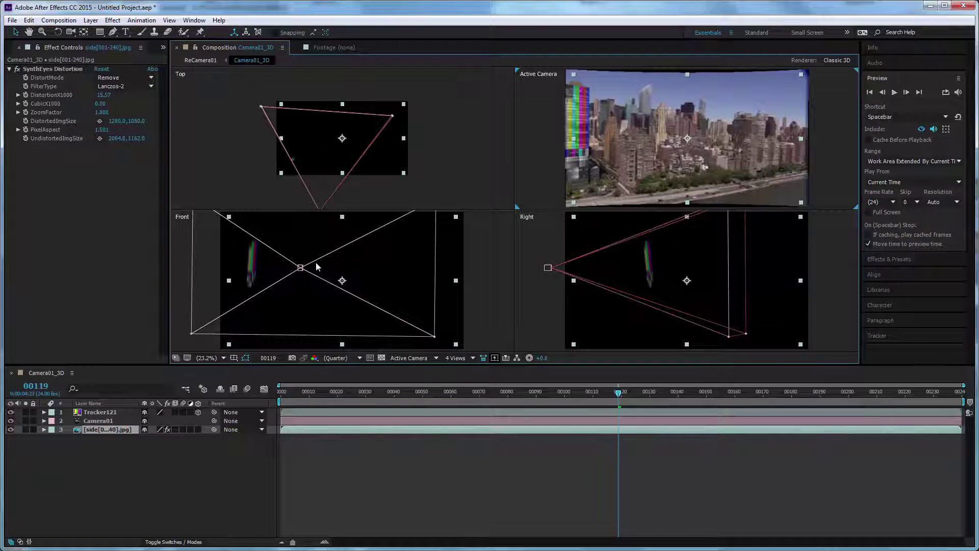
scroll(315, 268, up, 1)
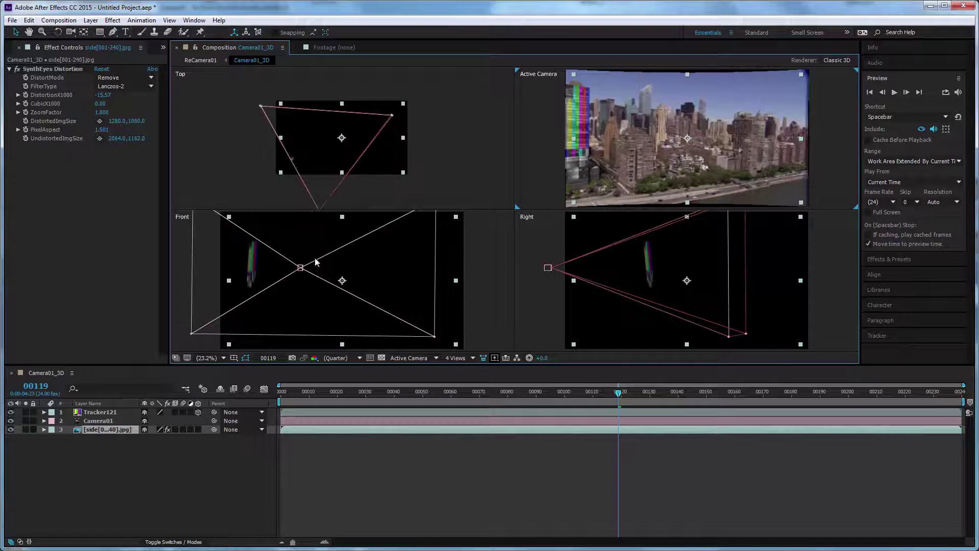
scroll(338, 186, up, 1)
scroll(338, 186, down, 1)
- Scrub to frame 20 and play to frame 88 to examine the camera and placeholder motion in all four views
mouse_move(326, 391)
mouse_down()
mouse_move(241, 387)
mouse_move(309, 391)
mouse_up()
drag(419, 392, 337, 383)
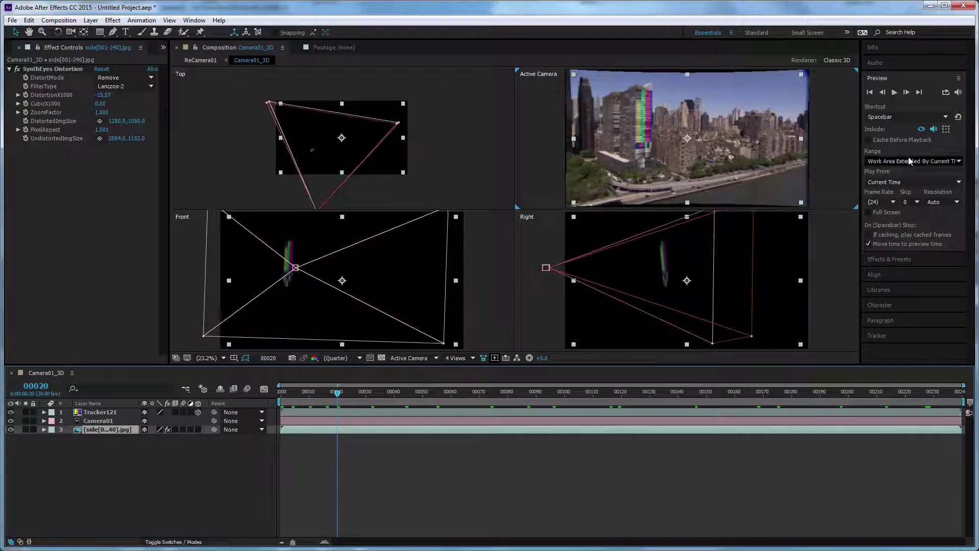
click(894, 93)
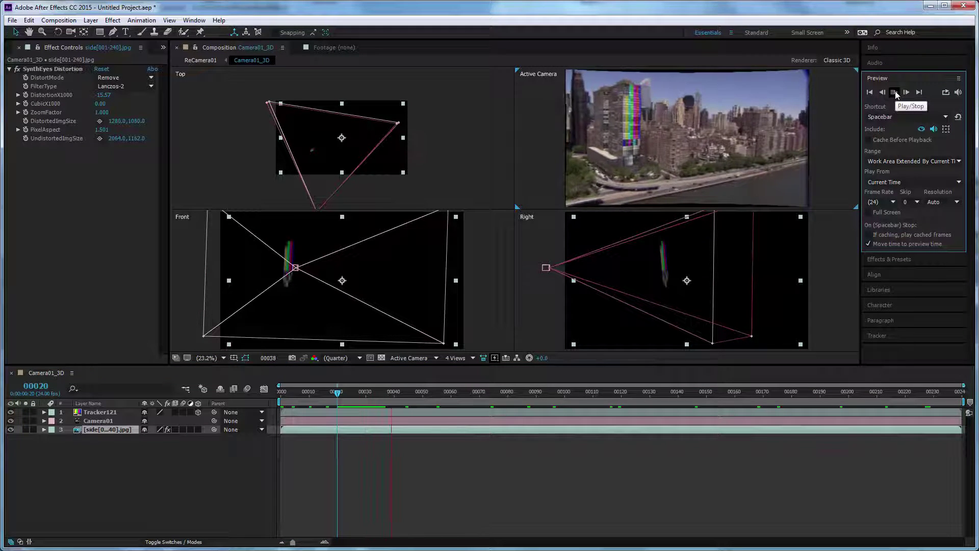
click(895, 93)
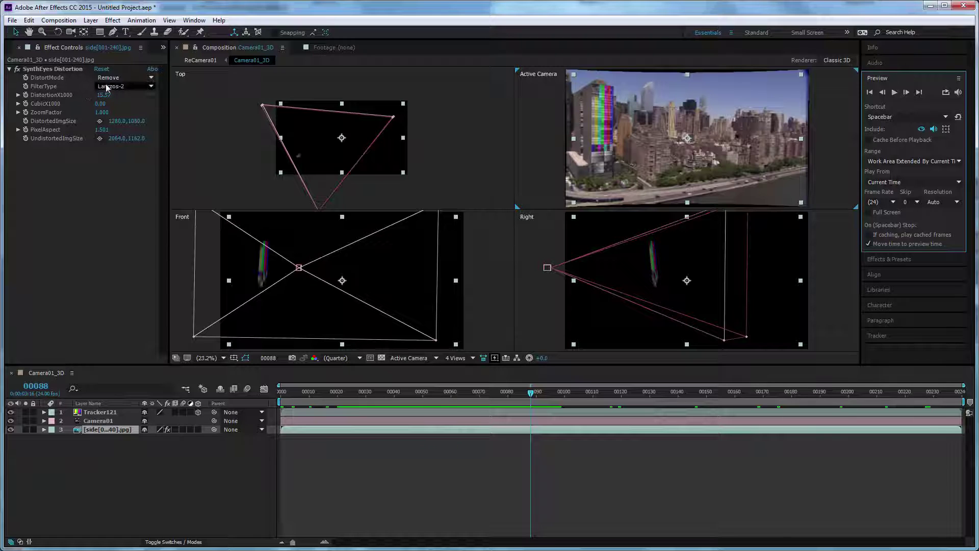
- Open the ReCamera01 composition from the project and switch its viewer to the 1 View layout
click(163, 48)
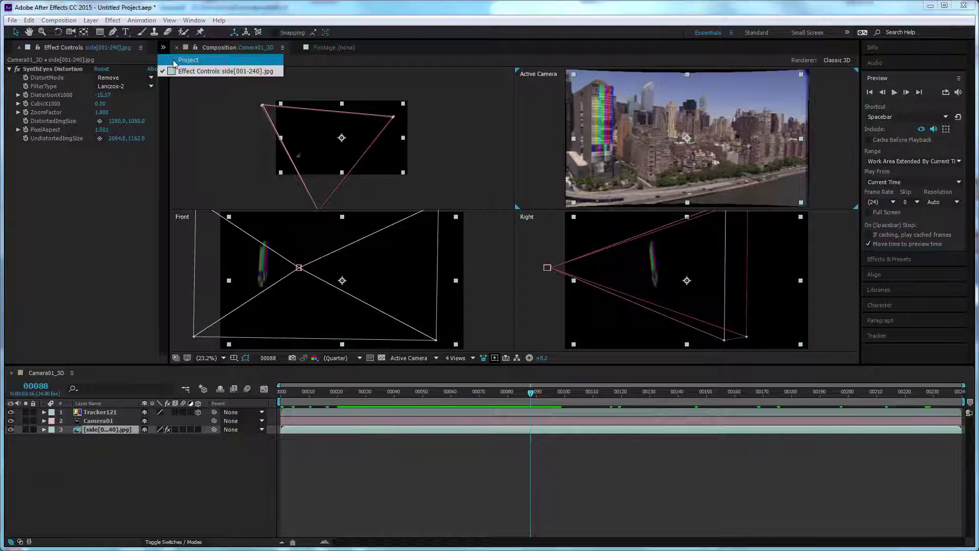
click(173, 59)
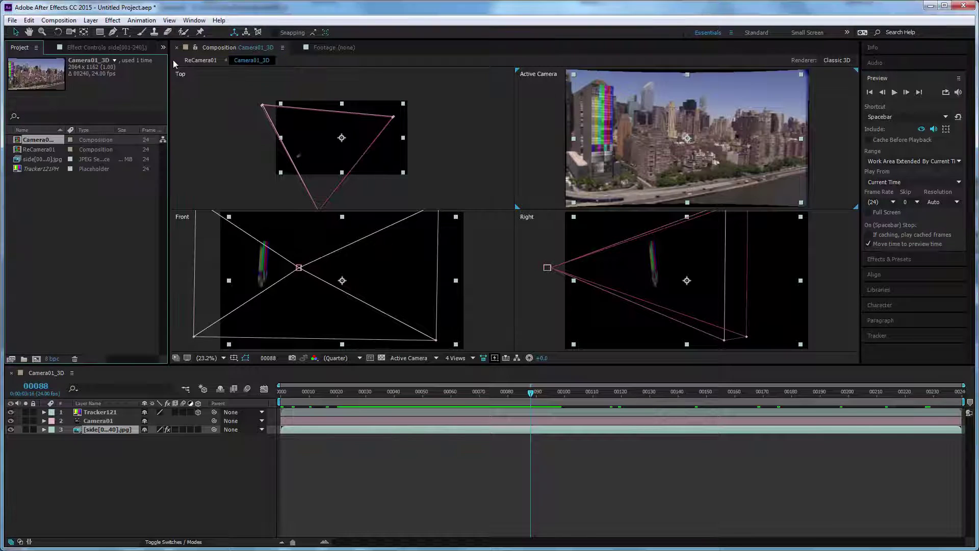
double_click(36, 148)
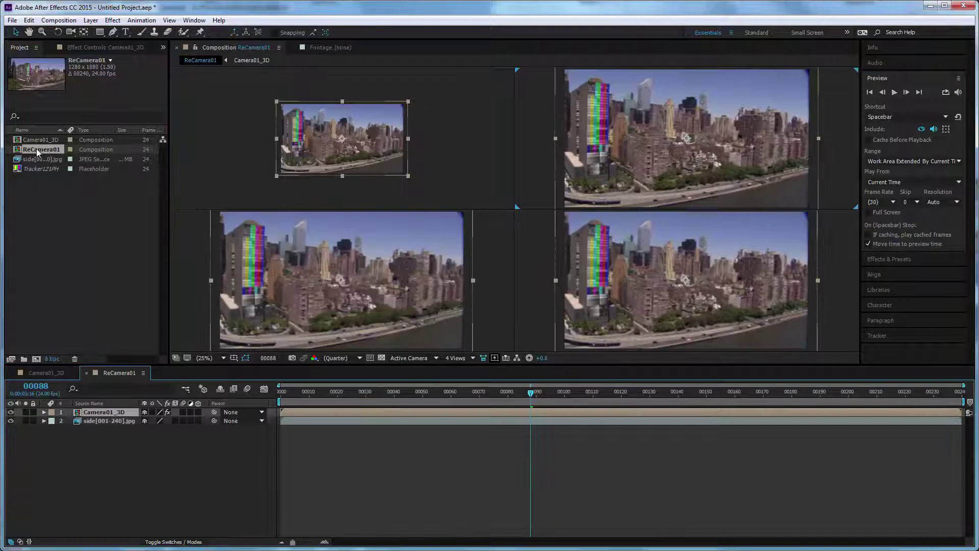
click(471, 357)
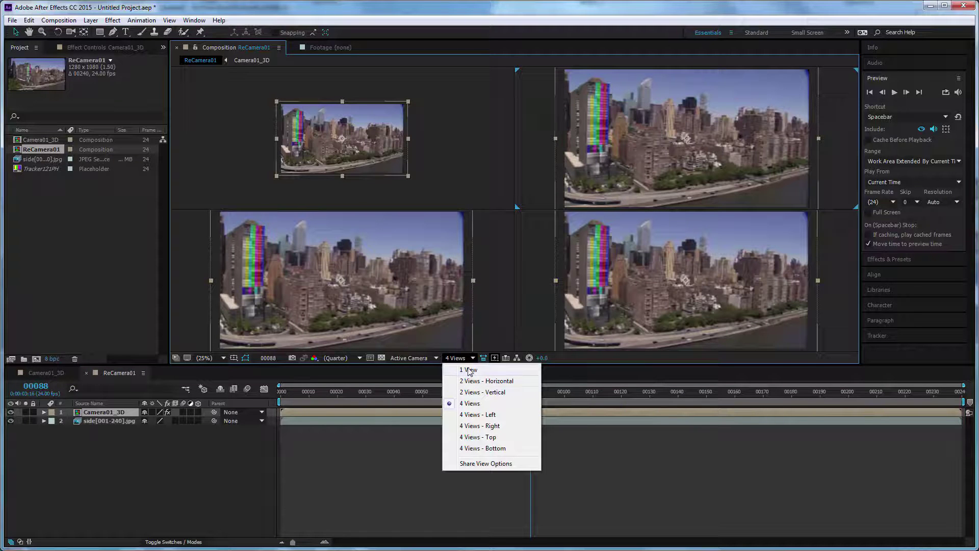
click(468, 369)
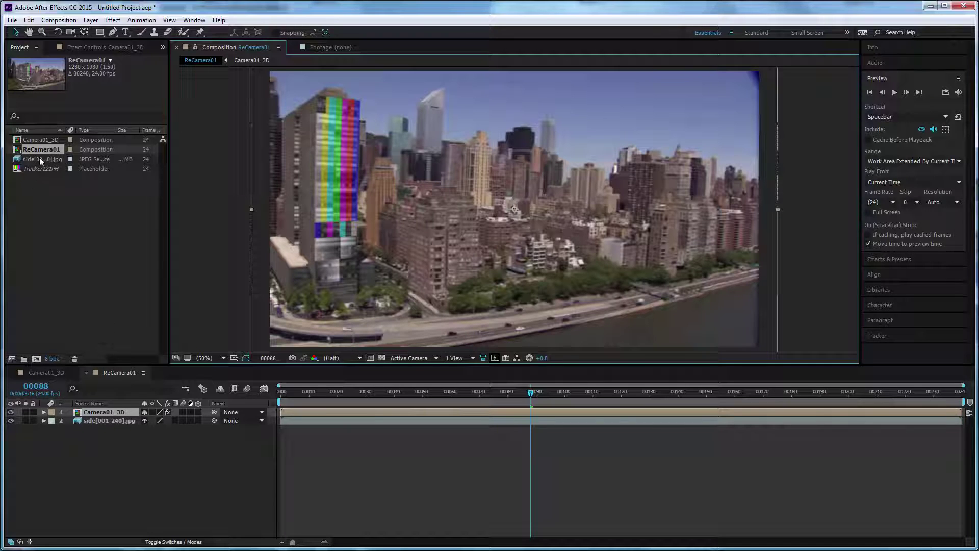
- Hide the side[001-240].jpg footage layer in the Camera01_3D composition and return to ReCamera01
click(33, 140)
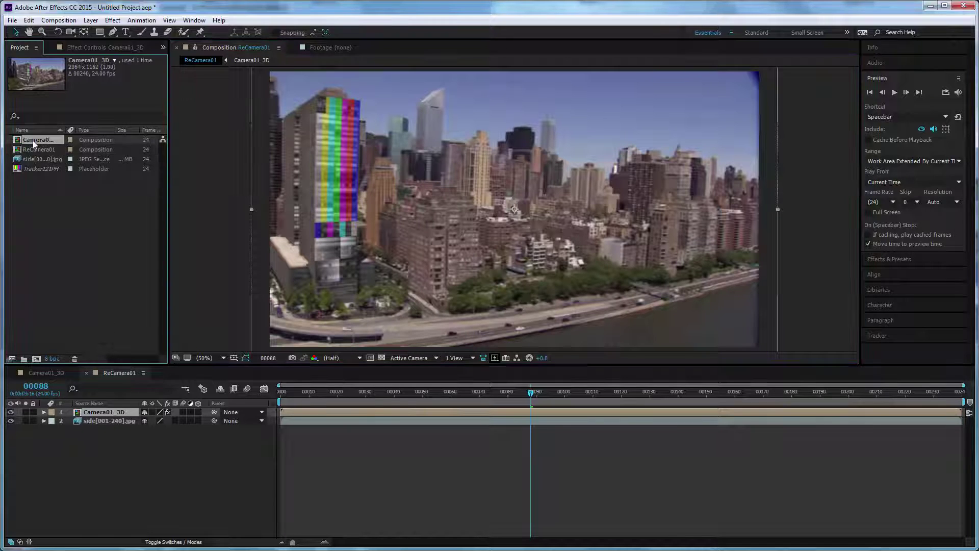
double_click(32, 140)
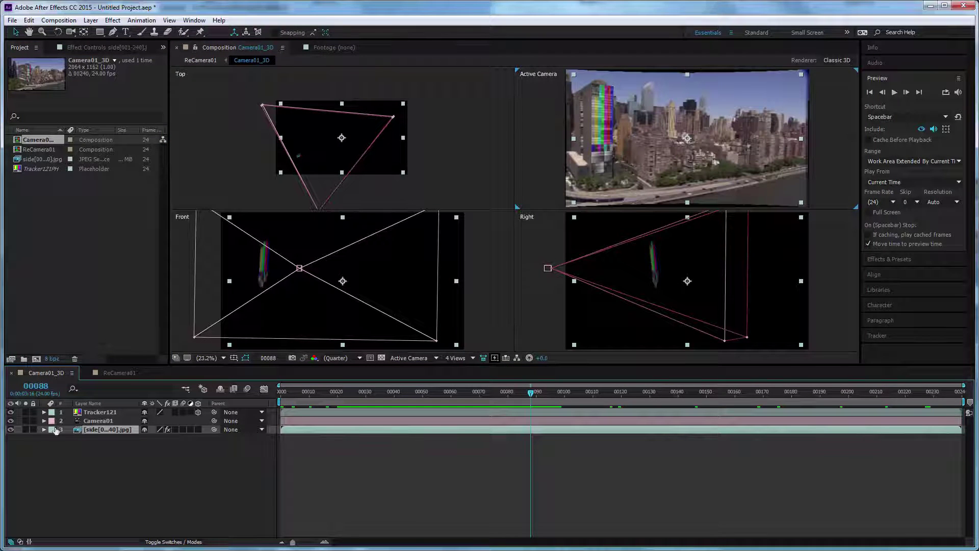
click(11, 429)
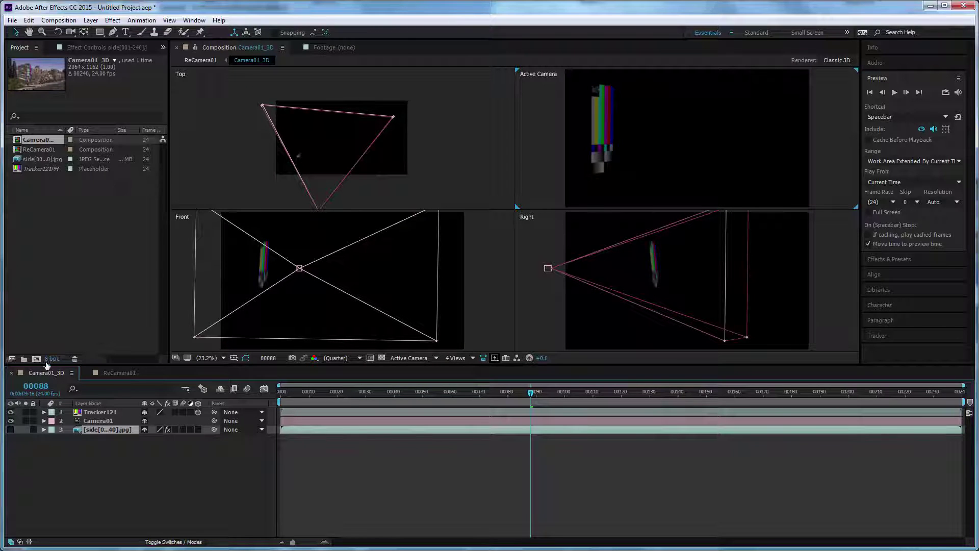
double_click(40, 151)
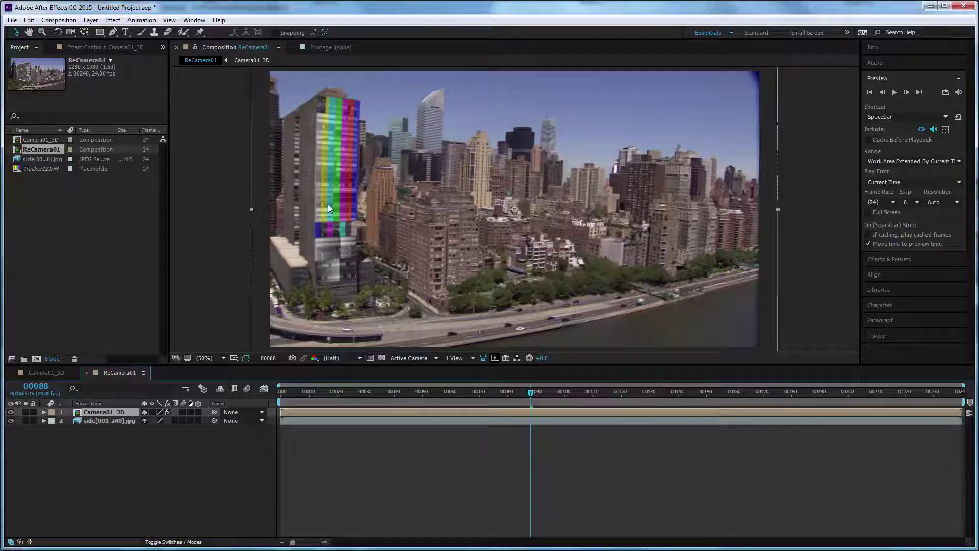
- Examine the redistorted placeholder on the tower face up close in ReCamera01, and fit the whole frame in view
key(h)
drag(329, 204, 476, 217)
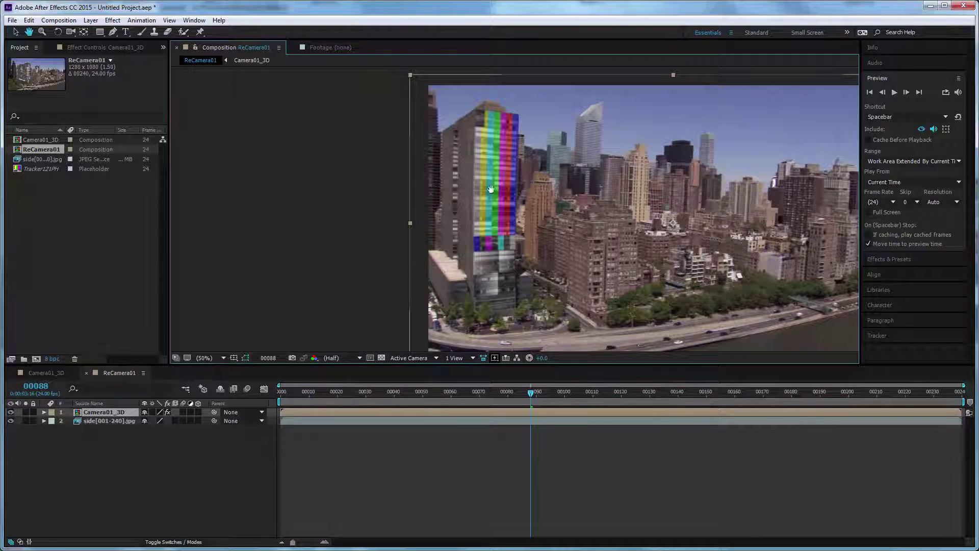
scroll(498, 202, up, 2)
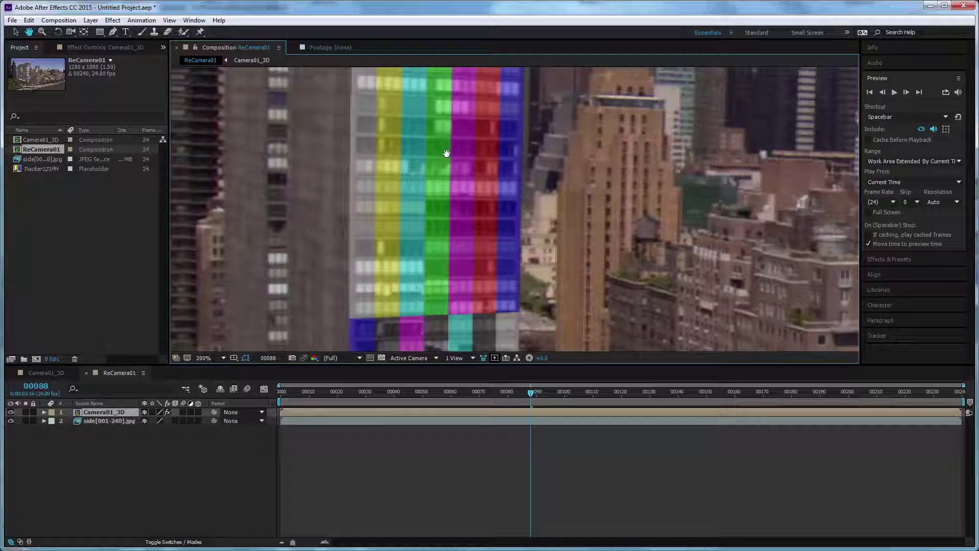
drag(452, 136, 437, 231)
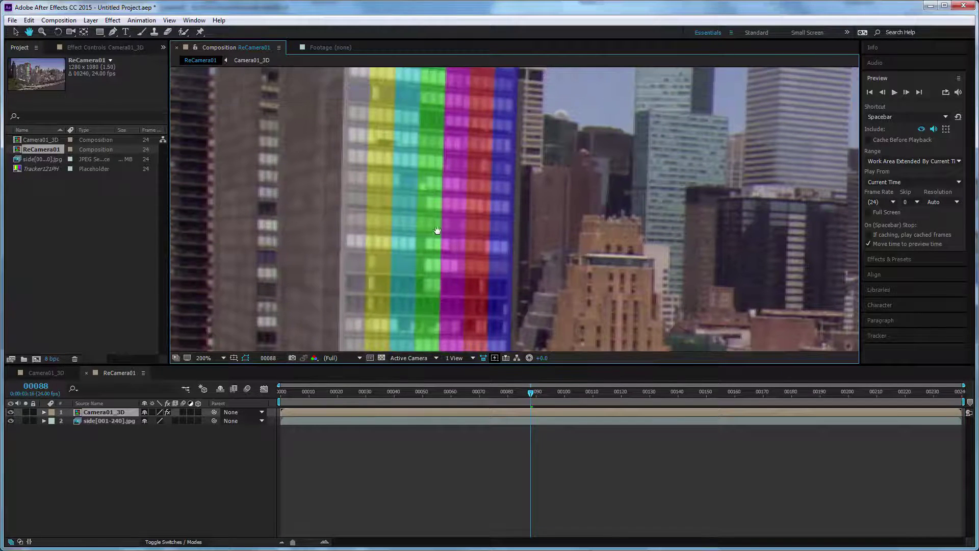
scroll(444, 157, down, 2)
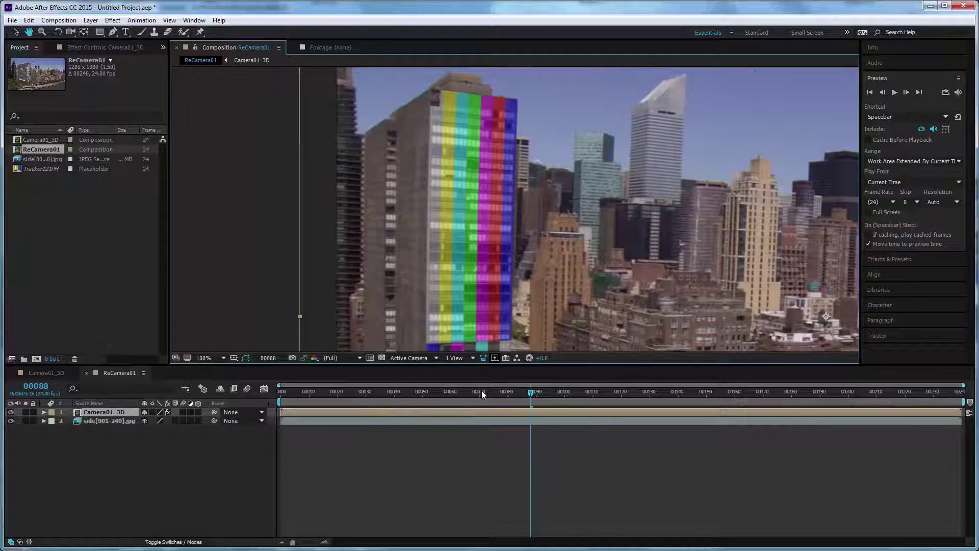
click(210, 357)
click(214, 371)
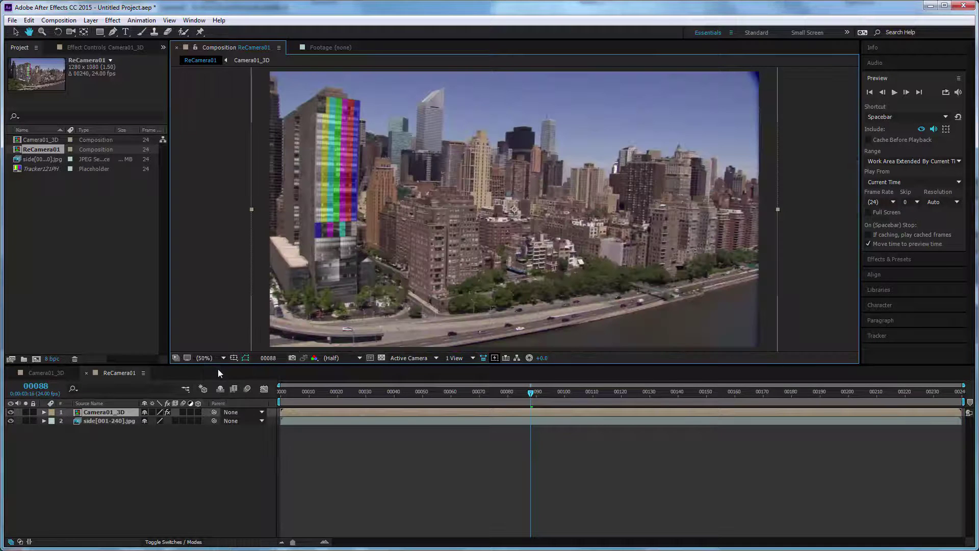